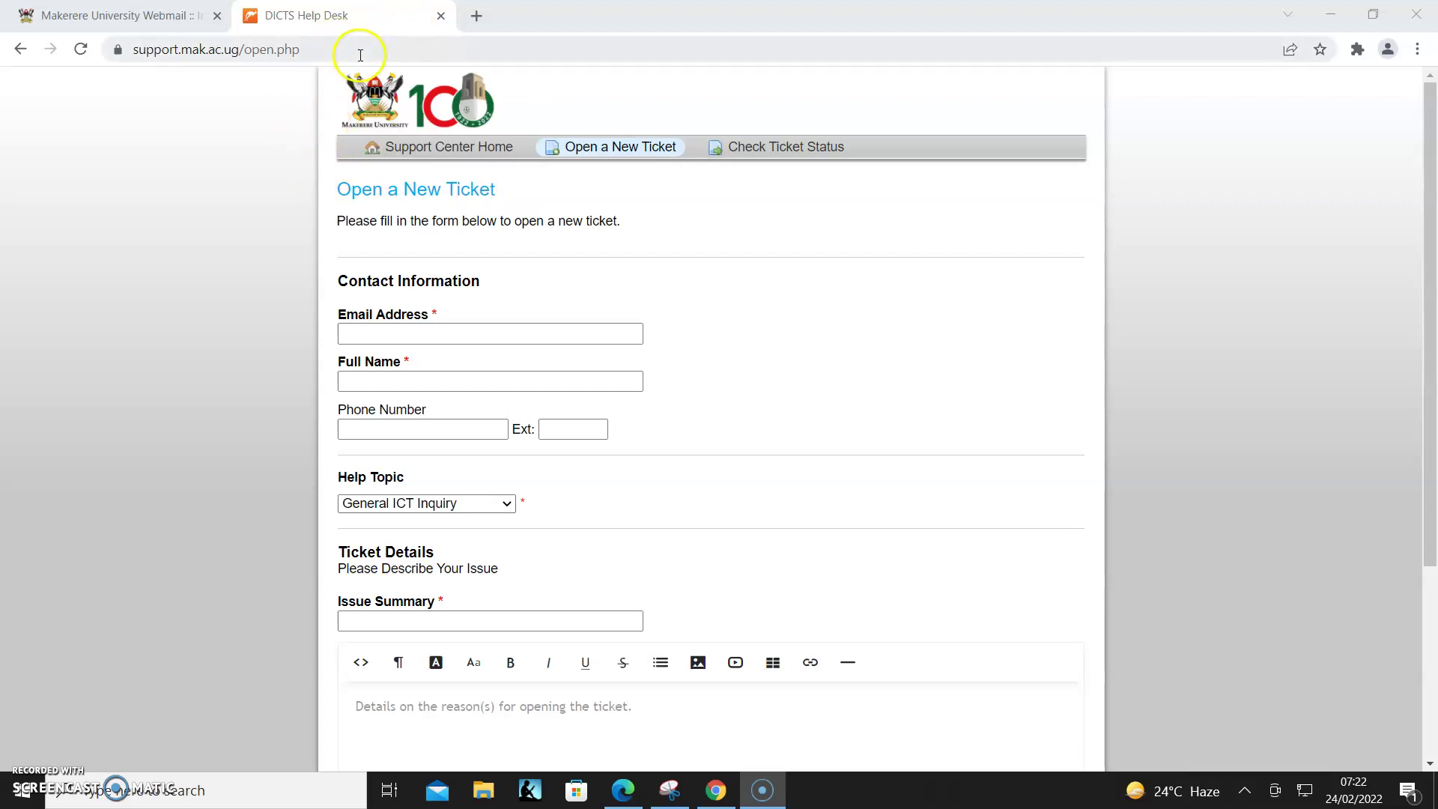
- Load the support center home page by entering 'sup' in the address bar
left_click(365, 50)
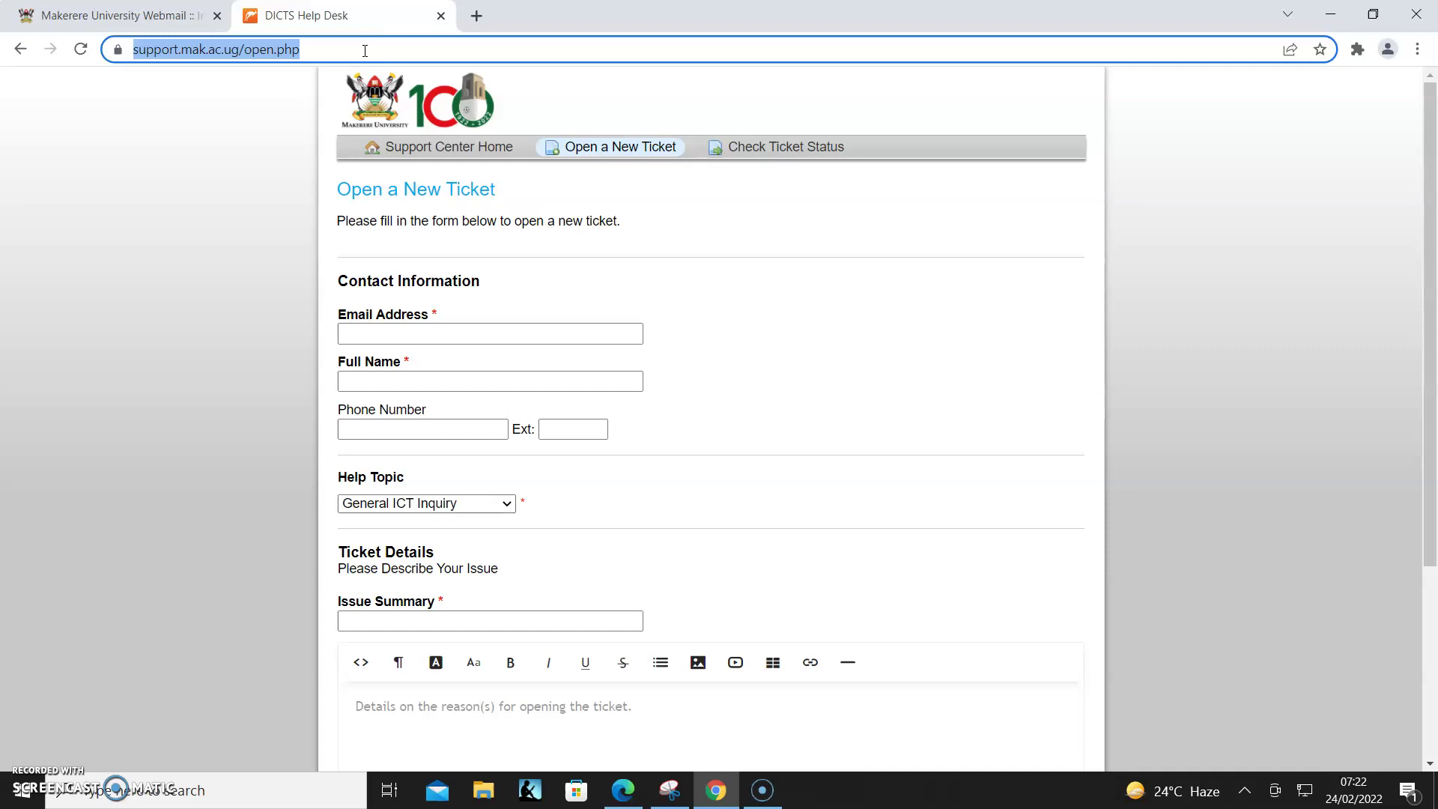
type("sup")
key("Return")
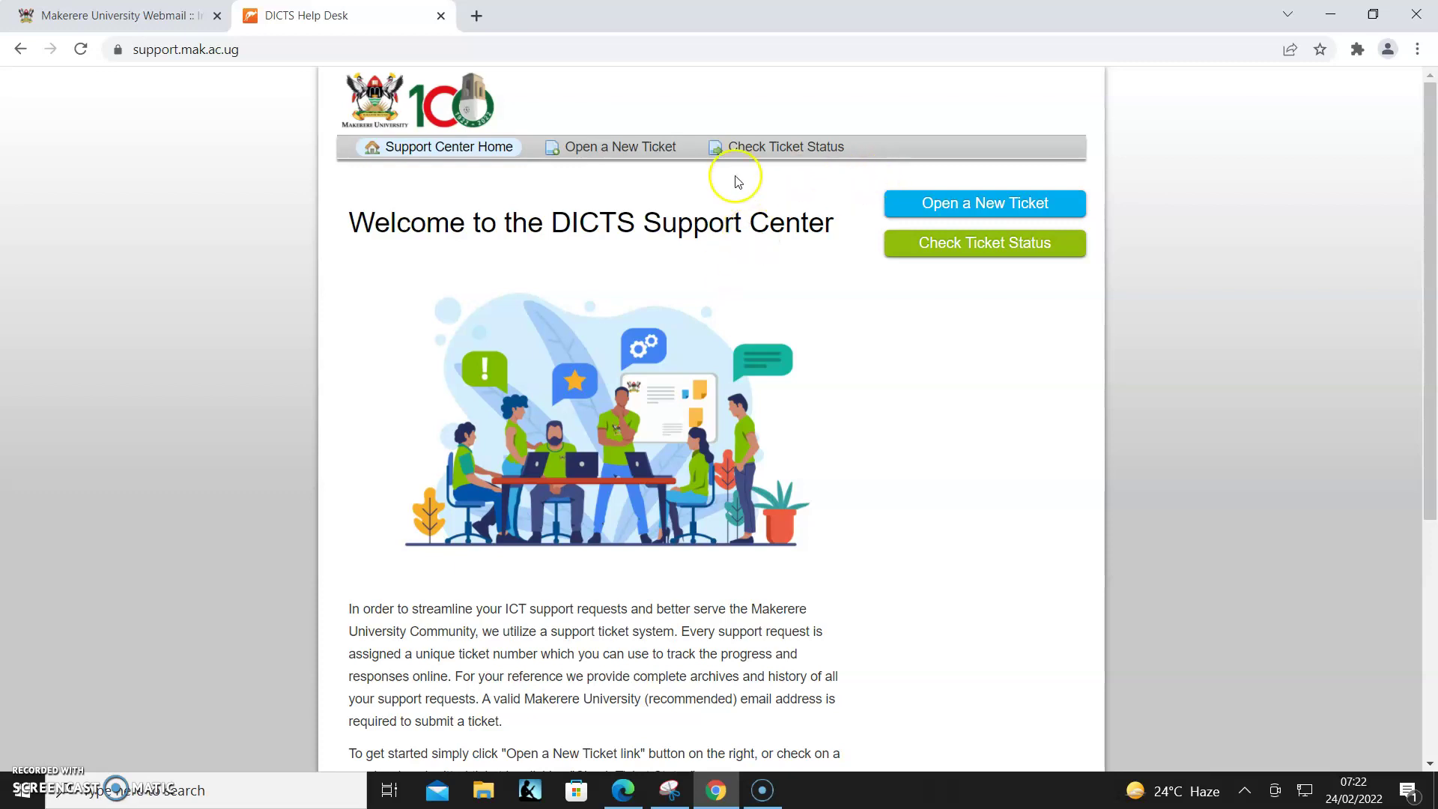
- Start a new ticket with the user's email, phone number and summary 'Email Not Logging in'
left_click(626, 147)
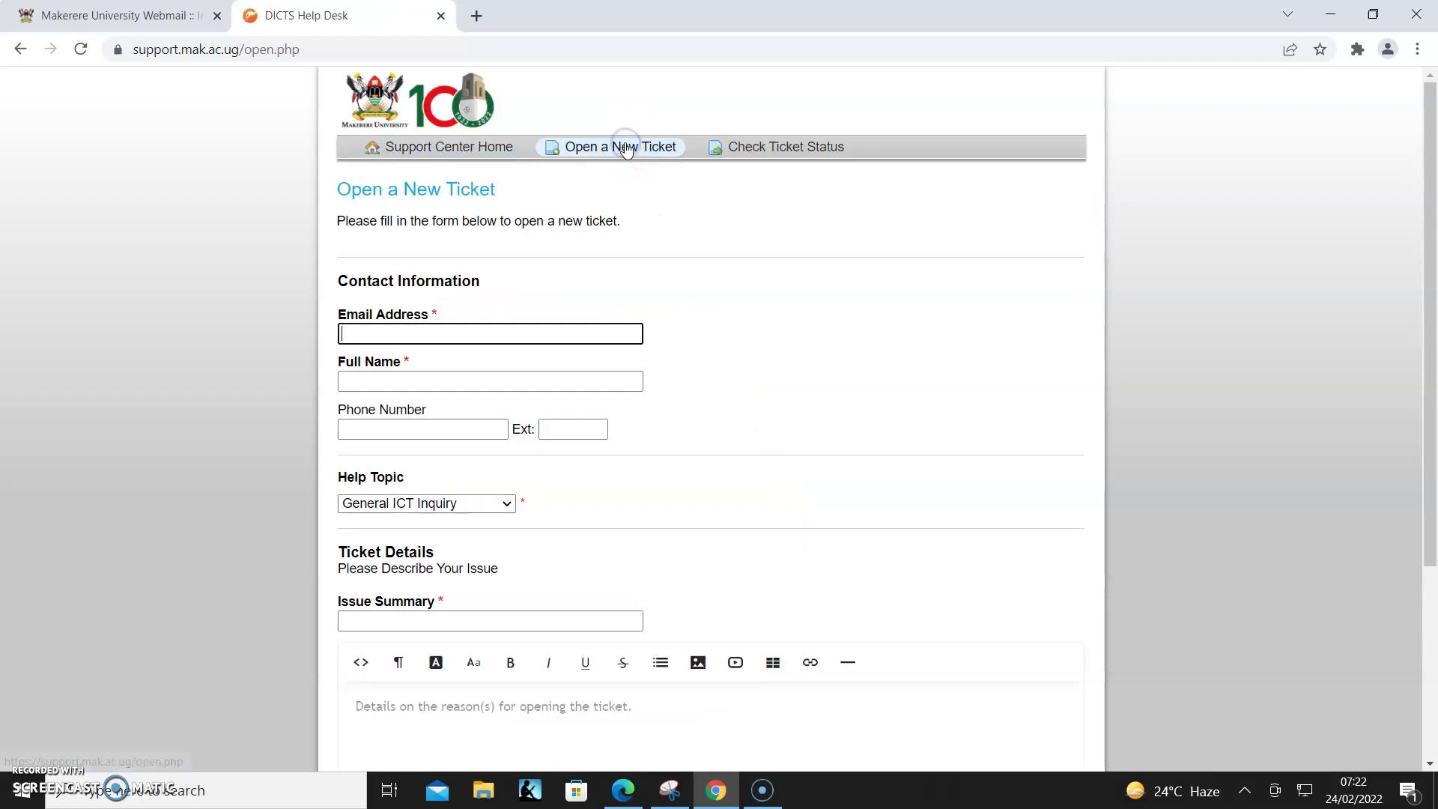
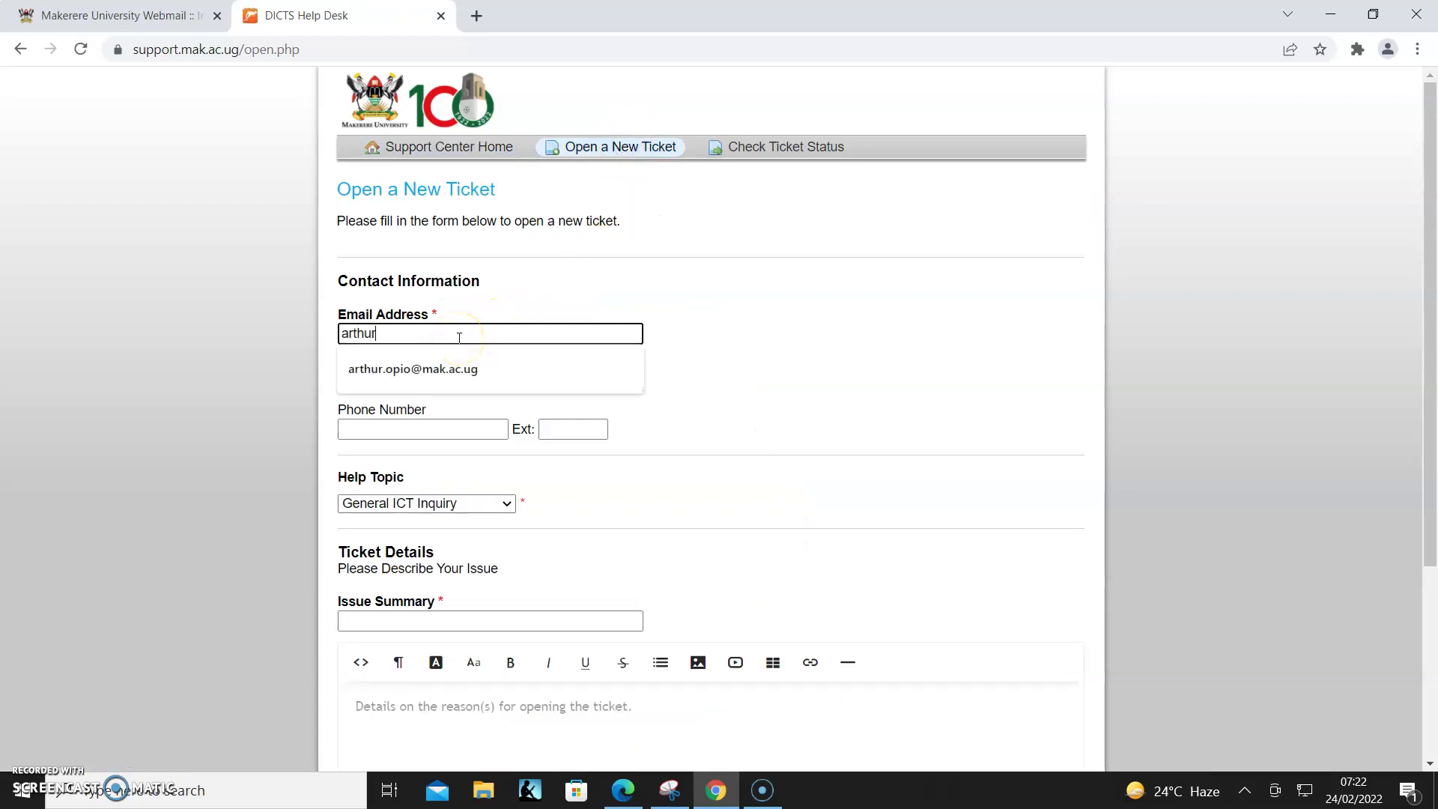
left_click(434, 370)
left_click(427, 421)
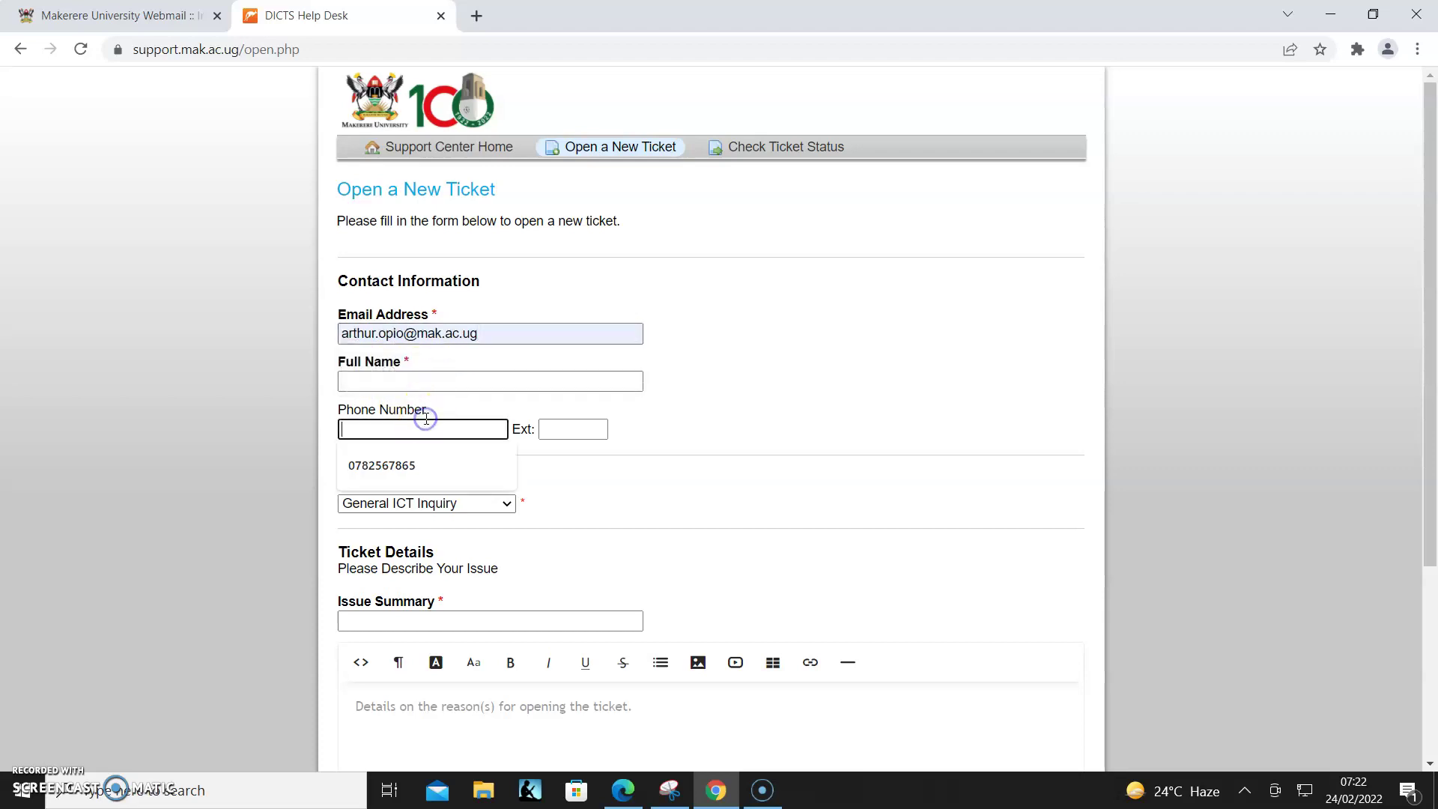
left_click(399, 469)
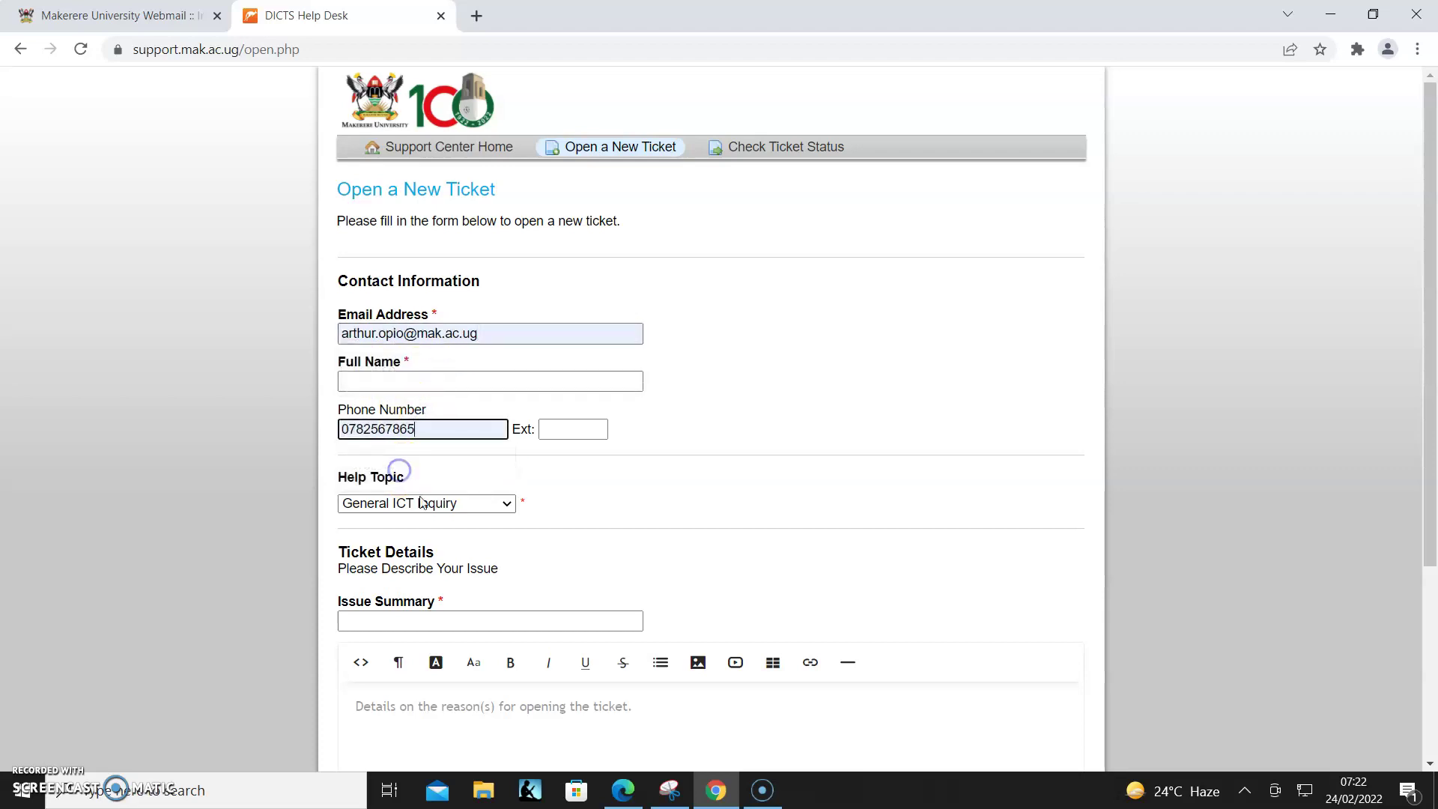
left_click(471, 619)
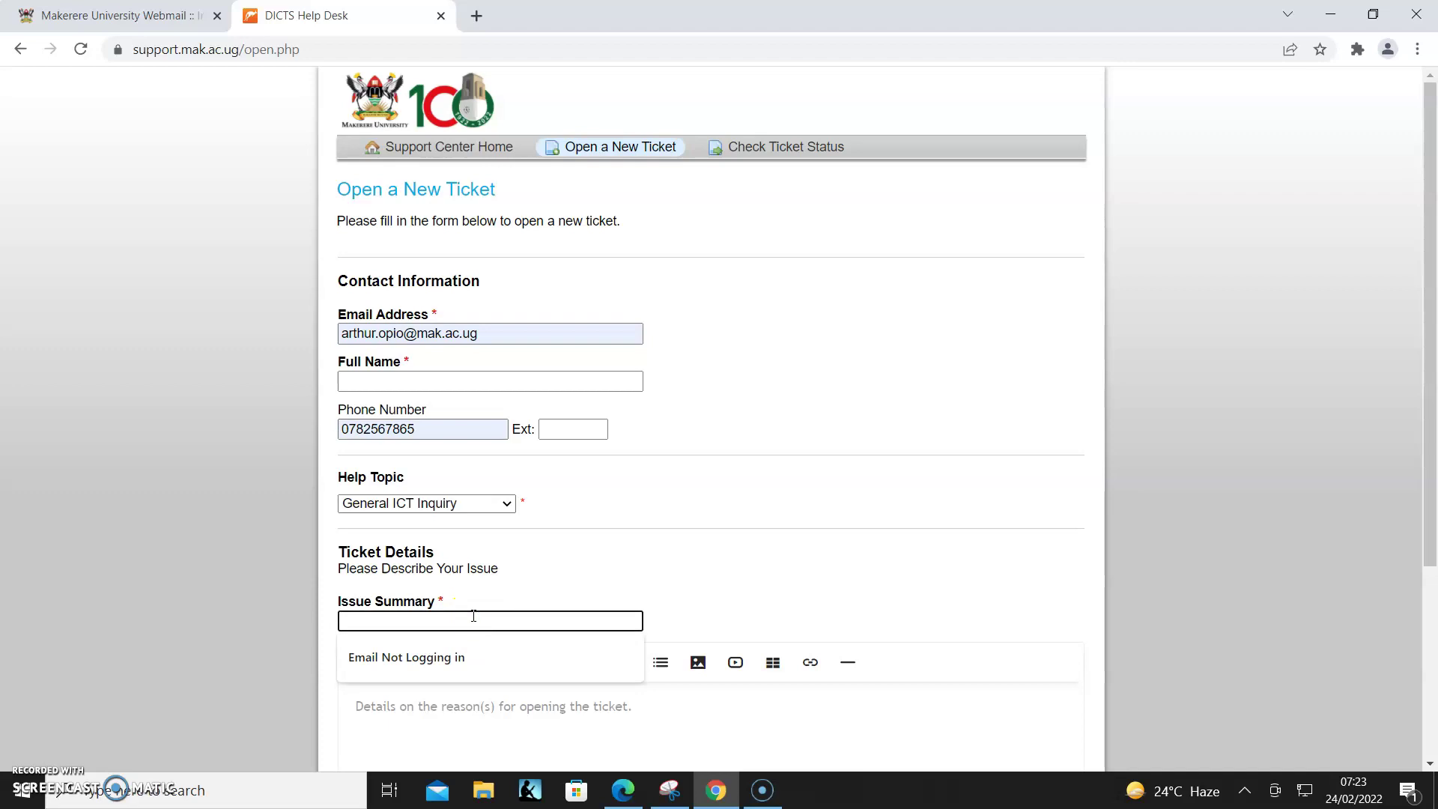
left_click(438, 659)
- Write the ticket details: greeting to Admin, the failed email login problem, and 'Please help.'
left_click(440, 708)
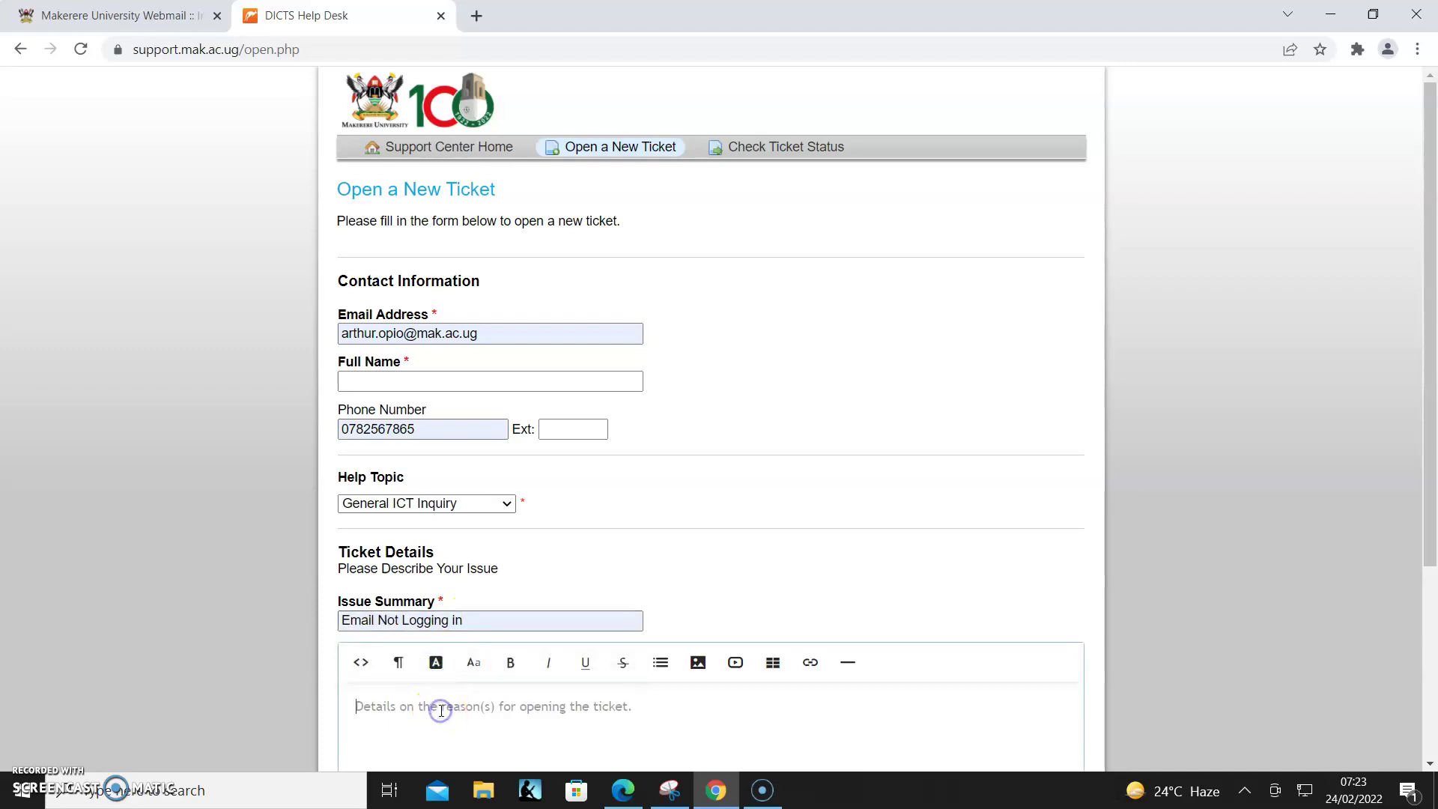
type("Dear Admin")
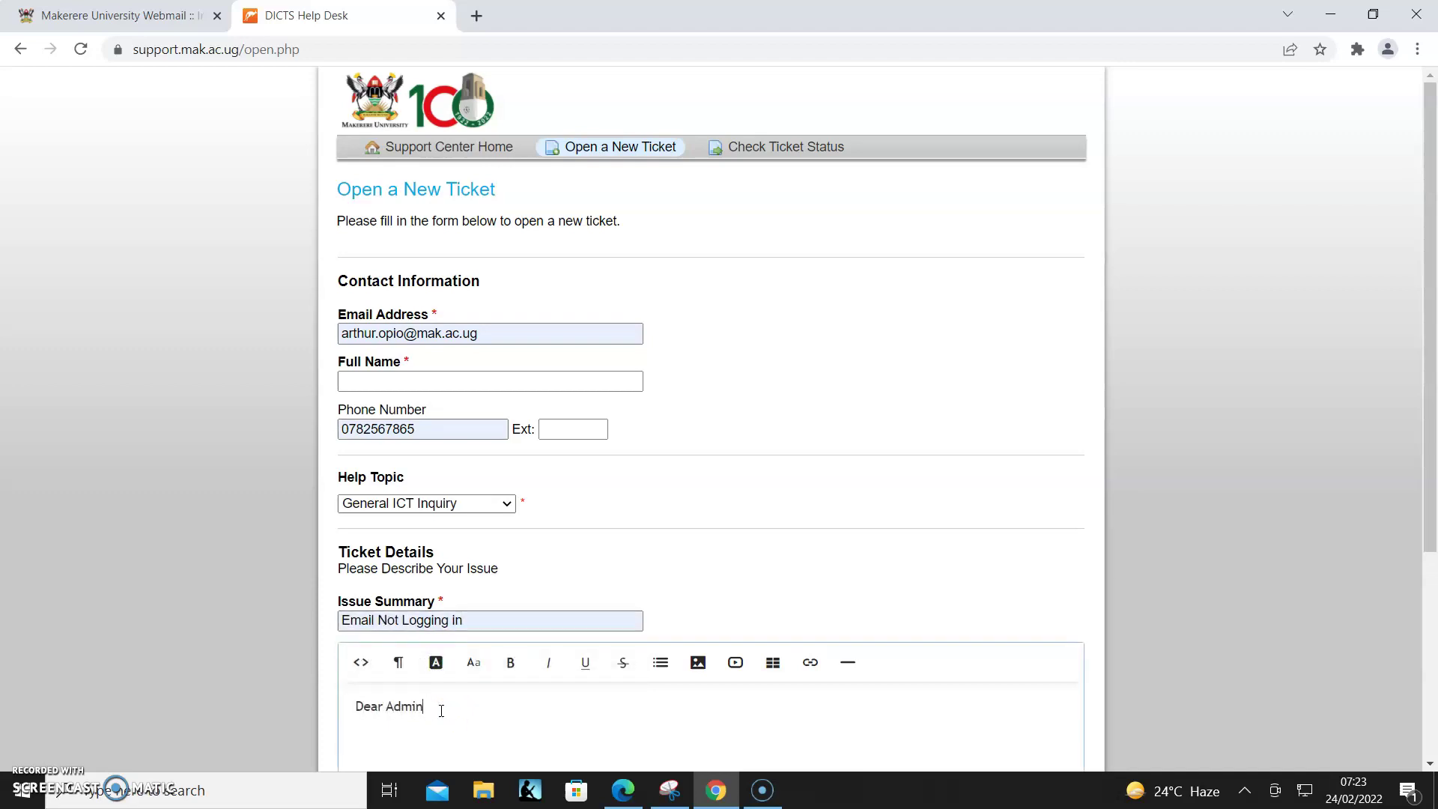
type(",  I created an email and")
key("BackSpace")
key("BackSpace")
key("BackSpace")
key("BackSpace")
type("but I have failed ot log")
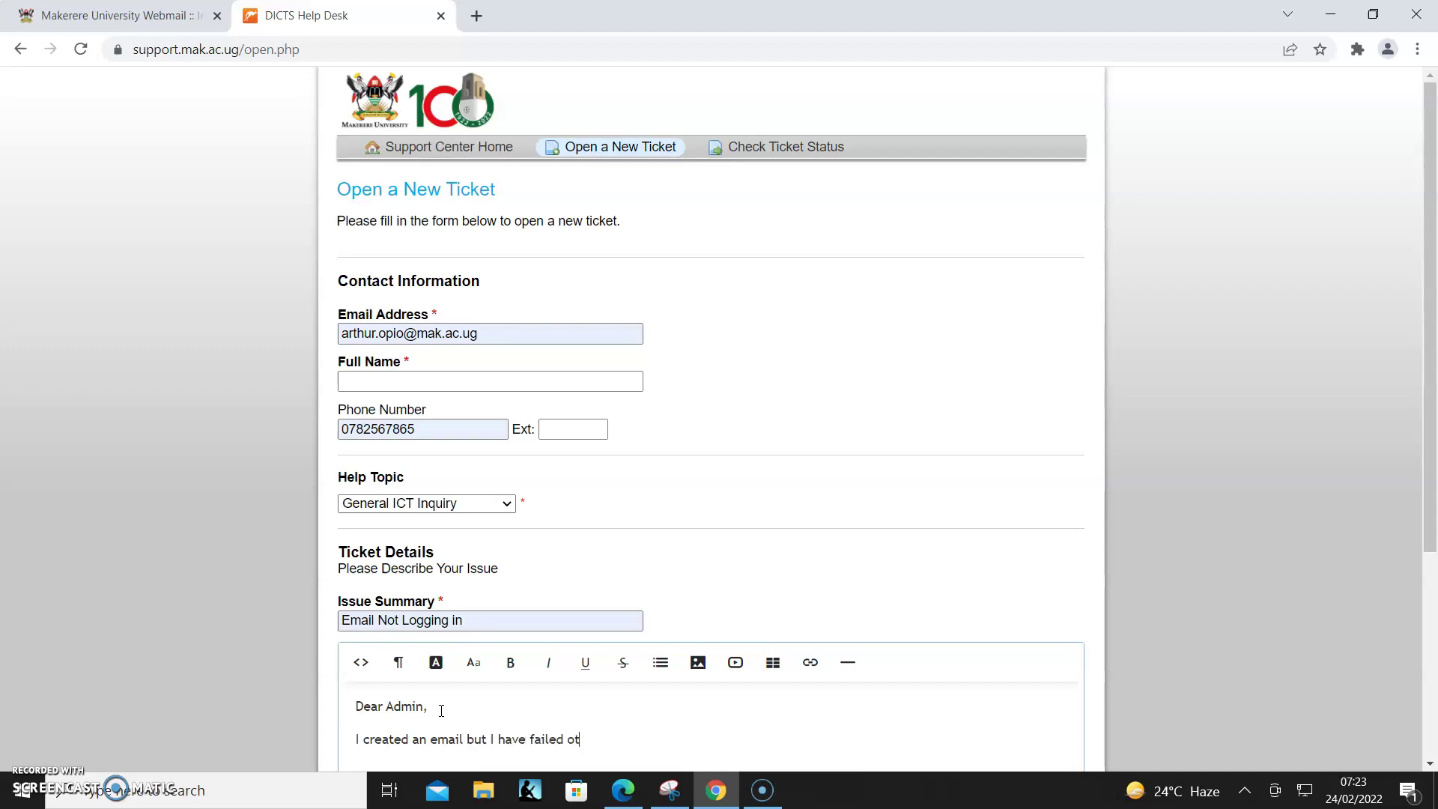
key("BackSpace")
key("BackSpace")
key("BackSpace")
type(".")
key("Return")
type("P")
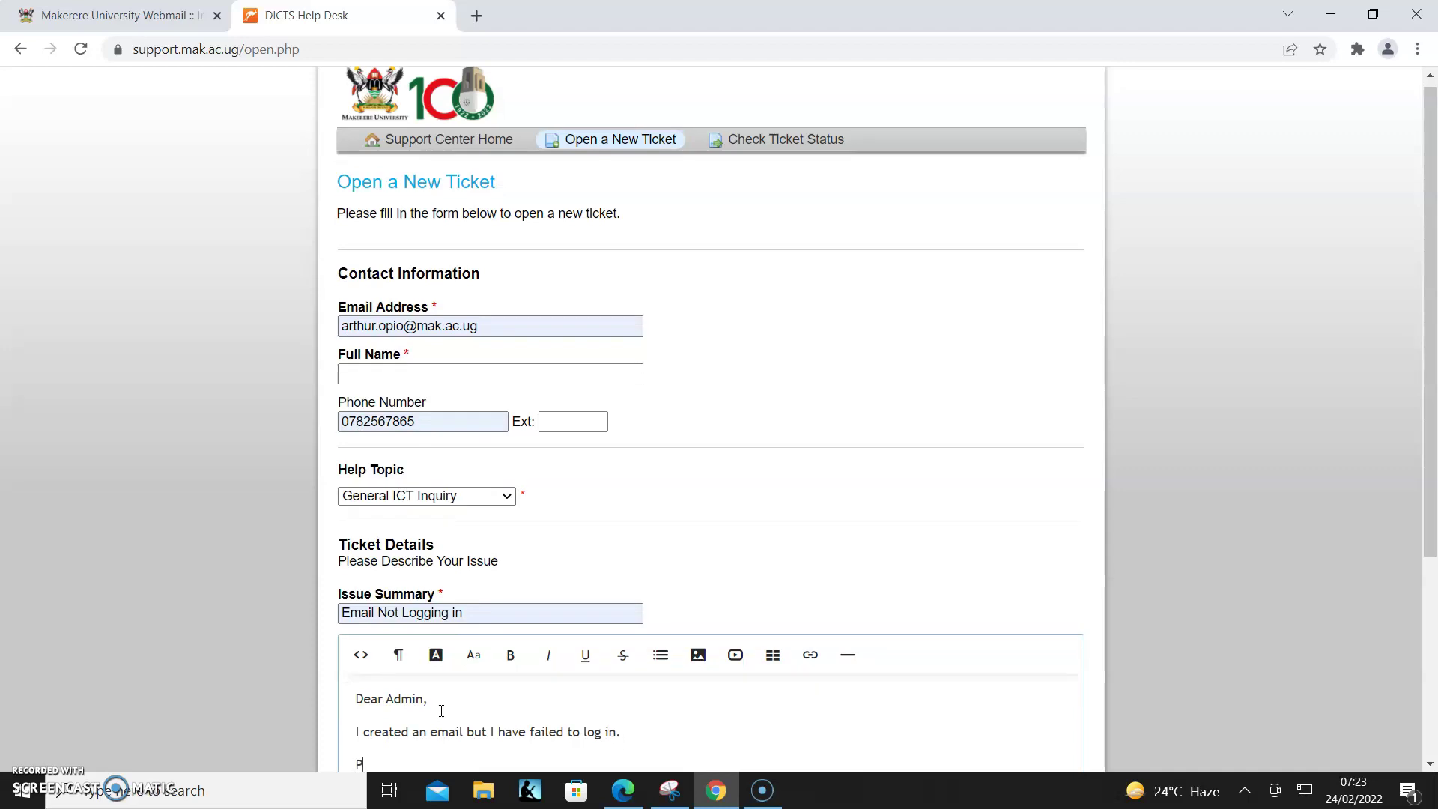
type("lease help.")
key("Return")
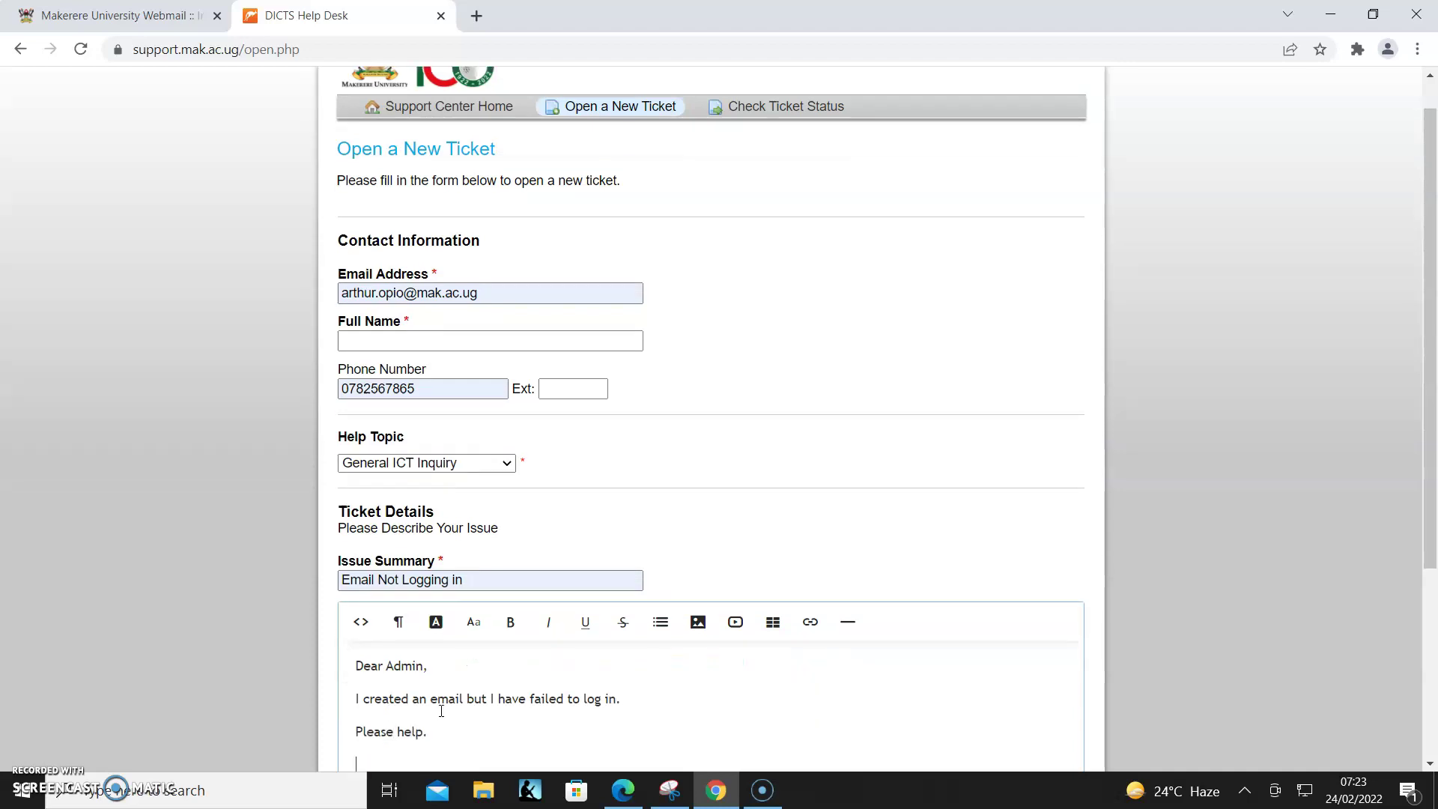
- Sign off with 'Regards', enter CAPTCHA DB0CB and create the ticket
type("Regards")
scroll(441, 710, "down", 4)
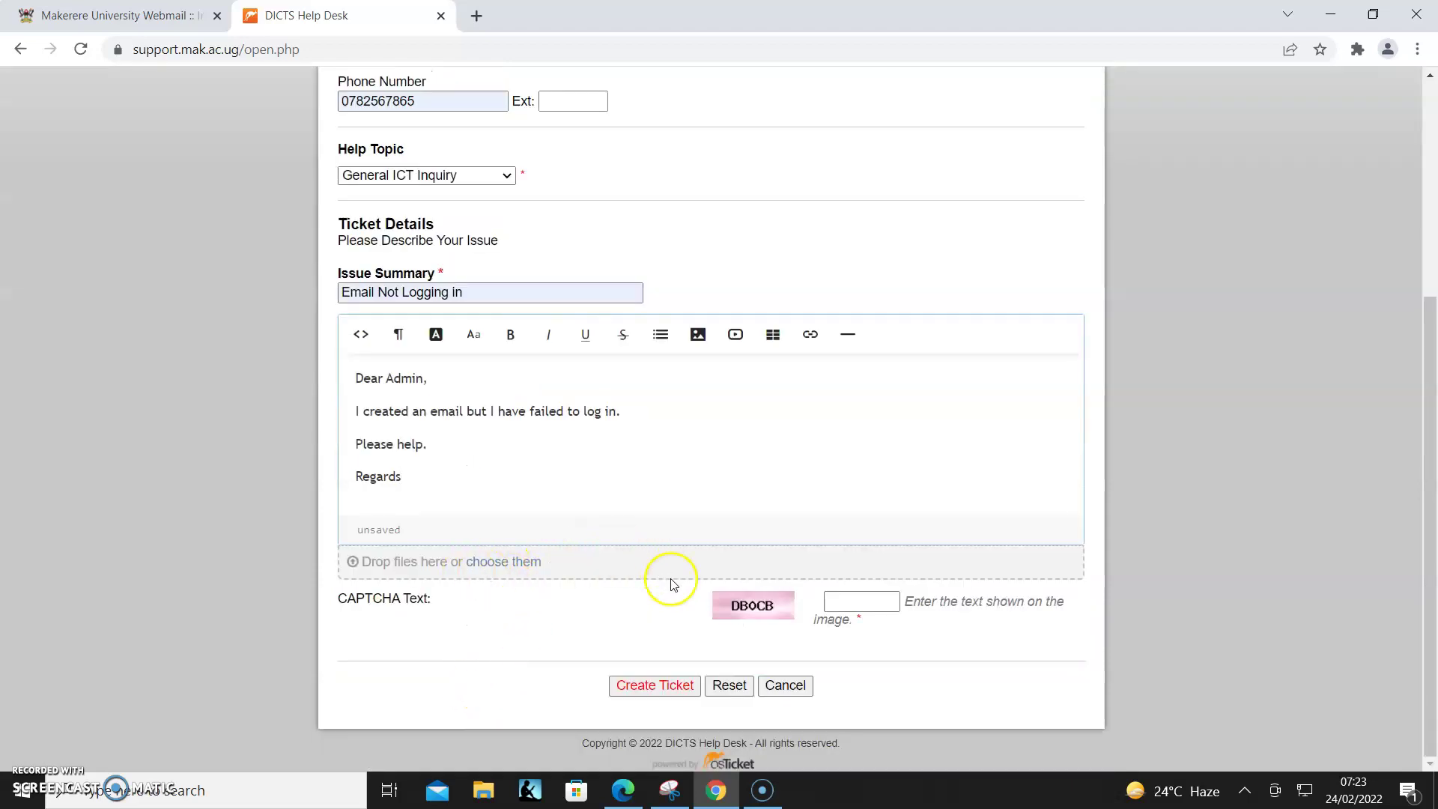
left_click(840, 601)
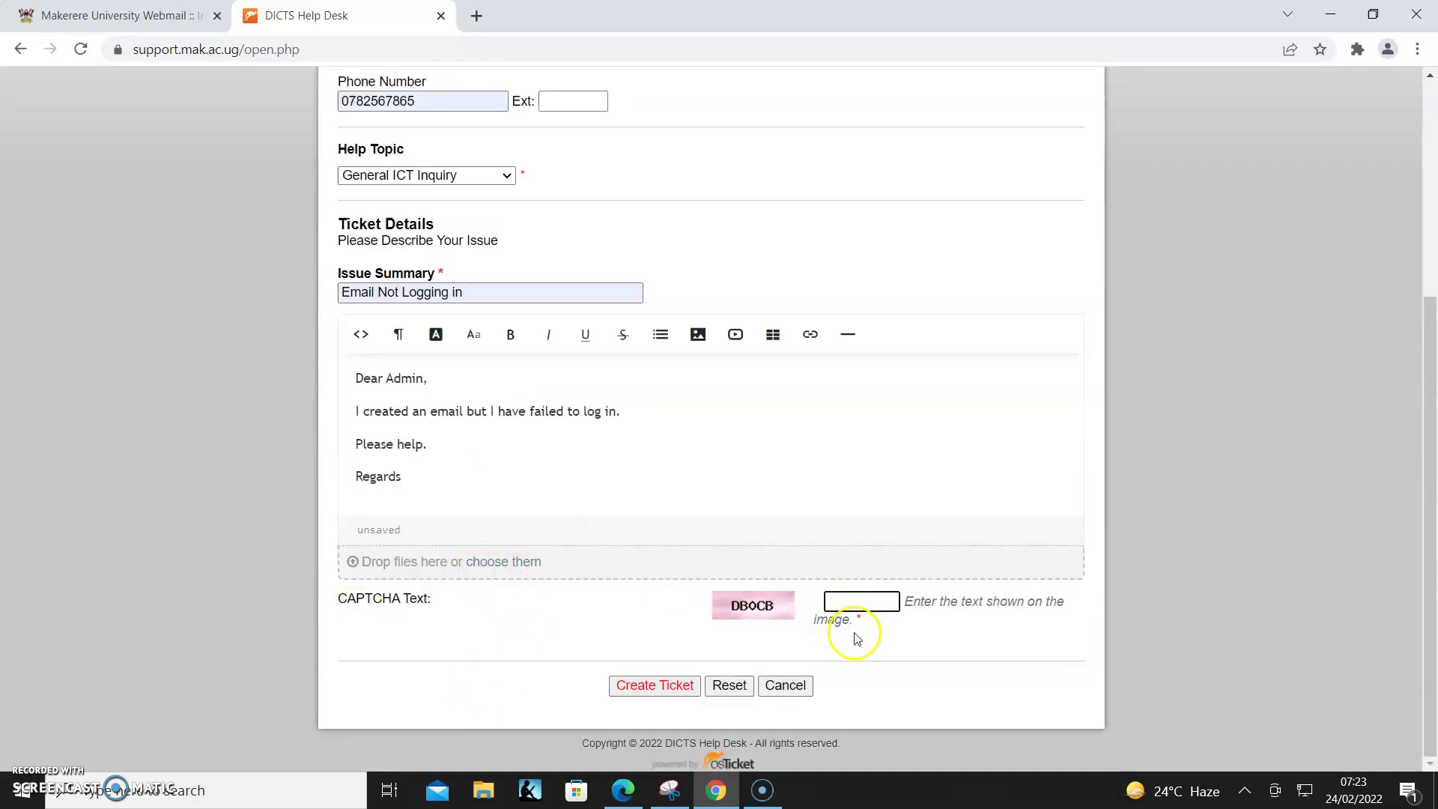
type("DBOCB")
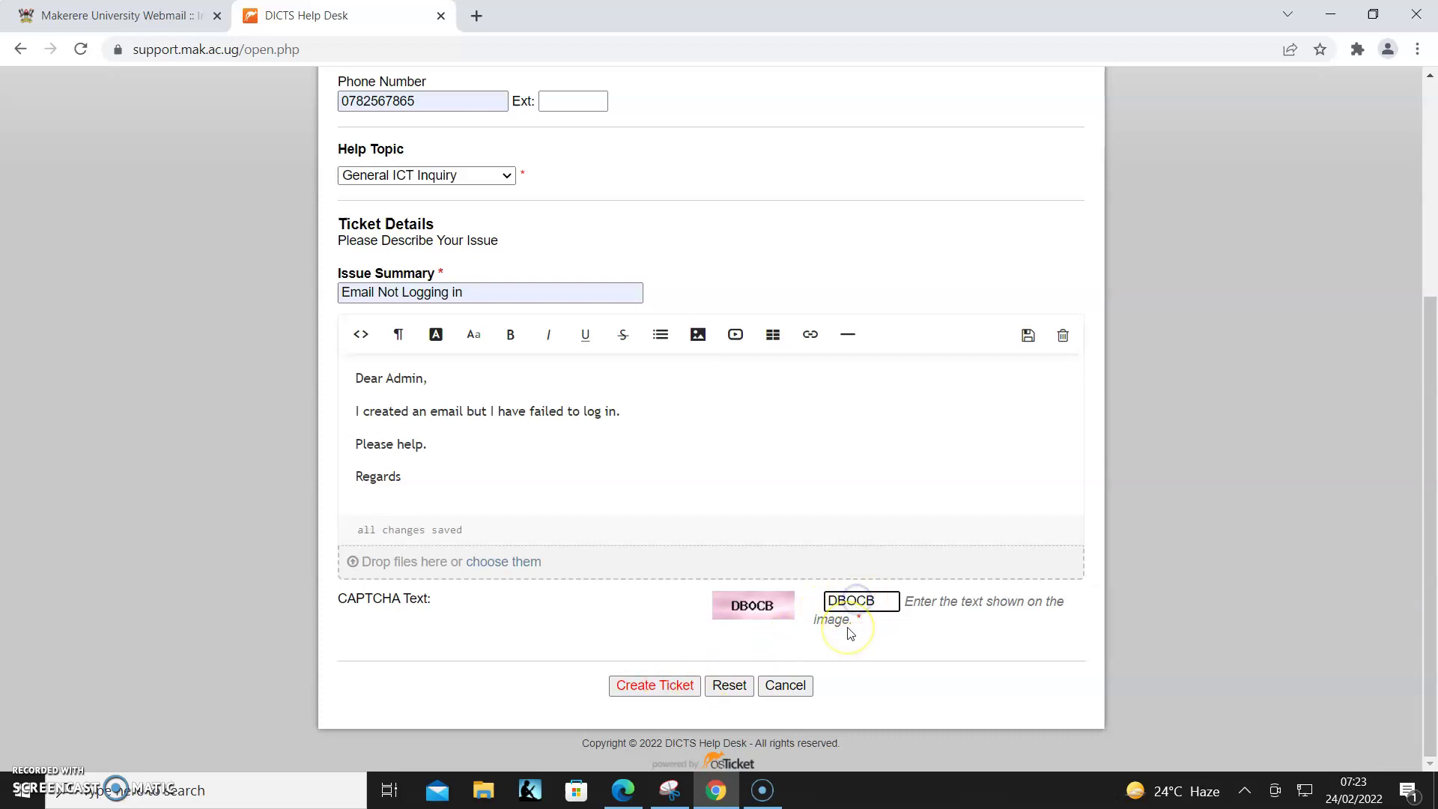
left_click_drag(847, 601, 856, 601)
type("0")
left_click(652, 686)
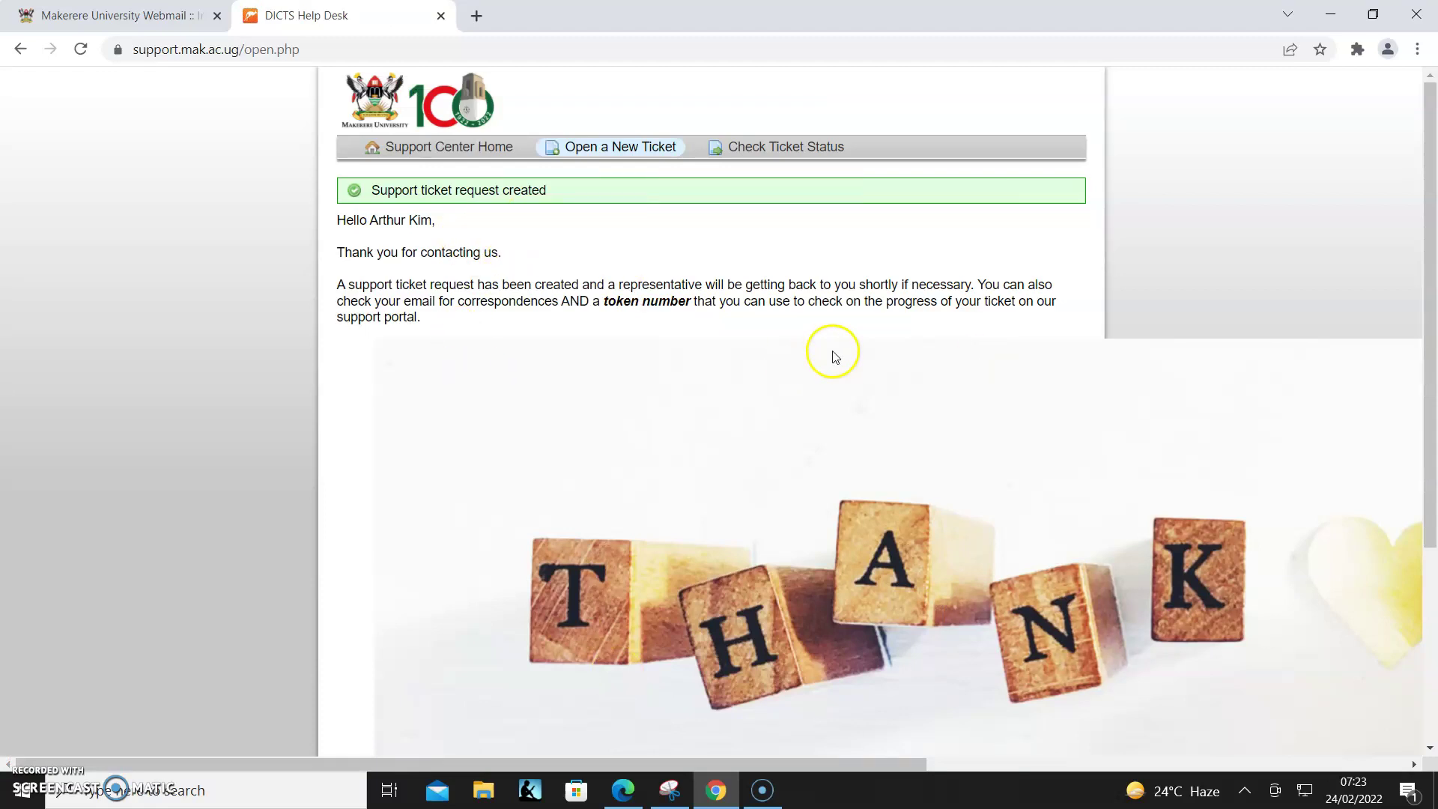
left_click(159, 15)
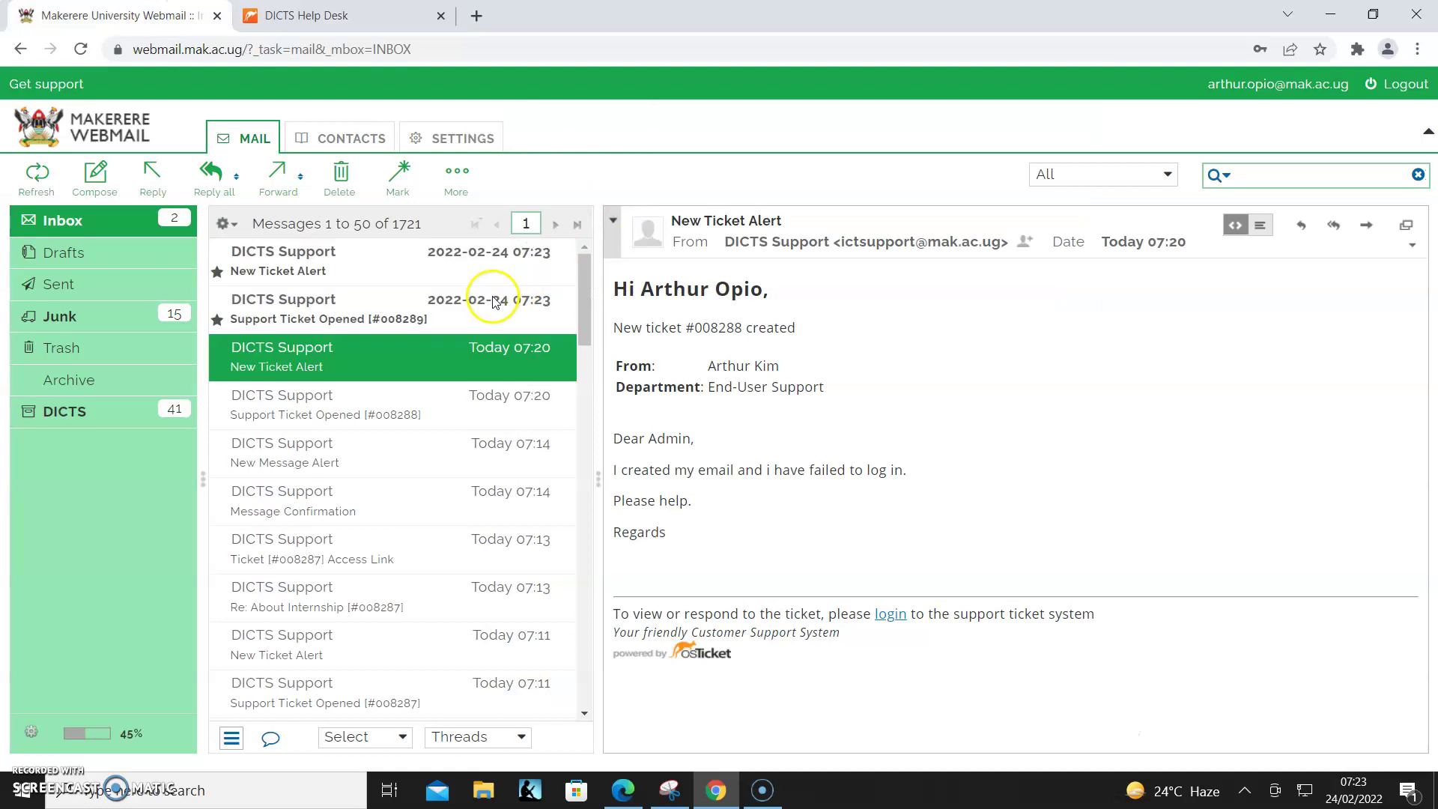
left_click(439, 308)
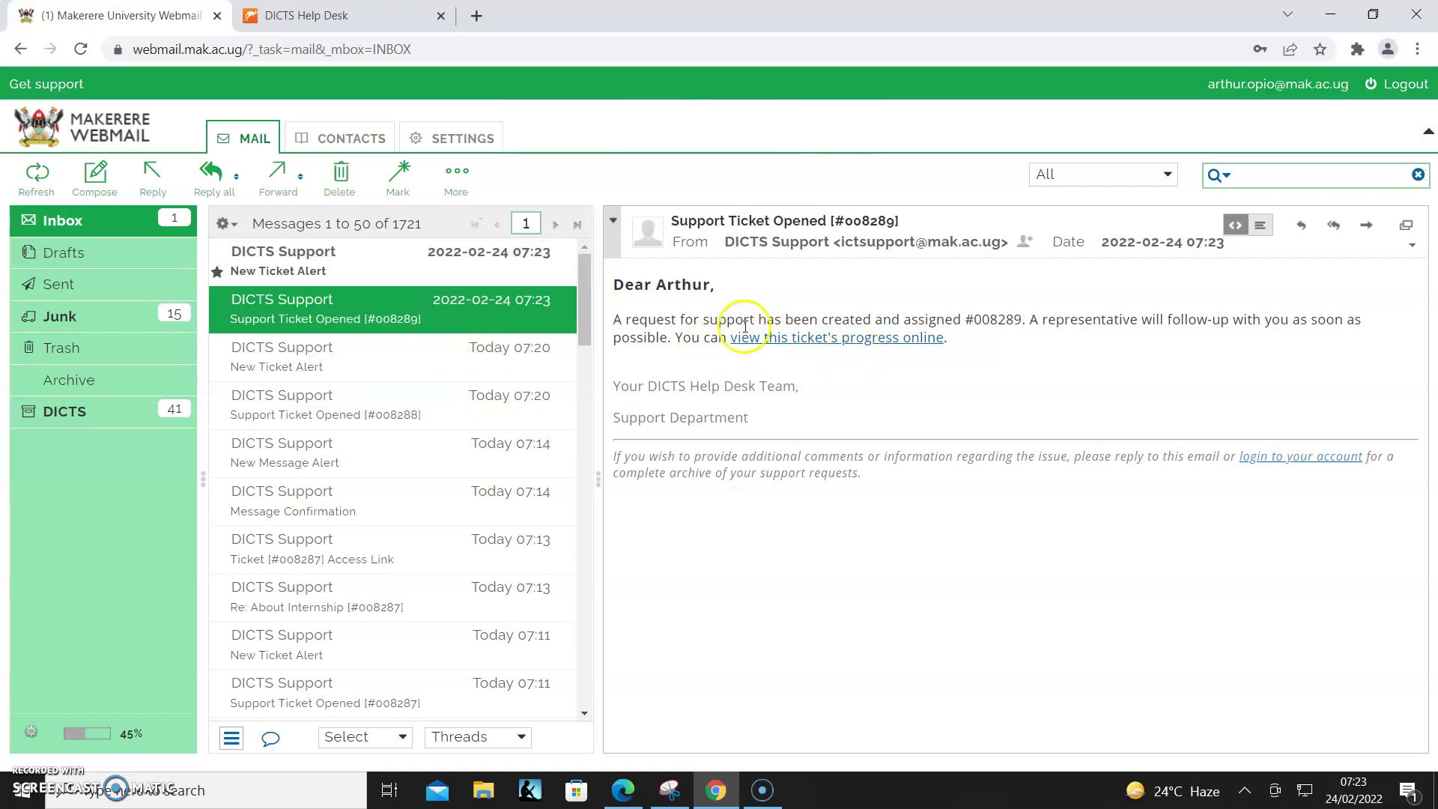
left_click_drag(976, 325, 1022, 322)
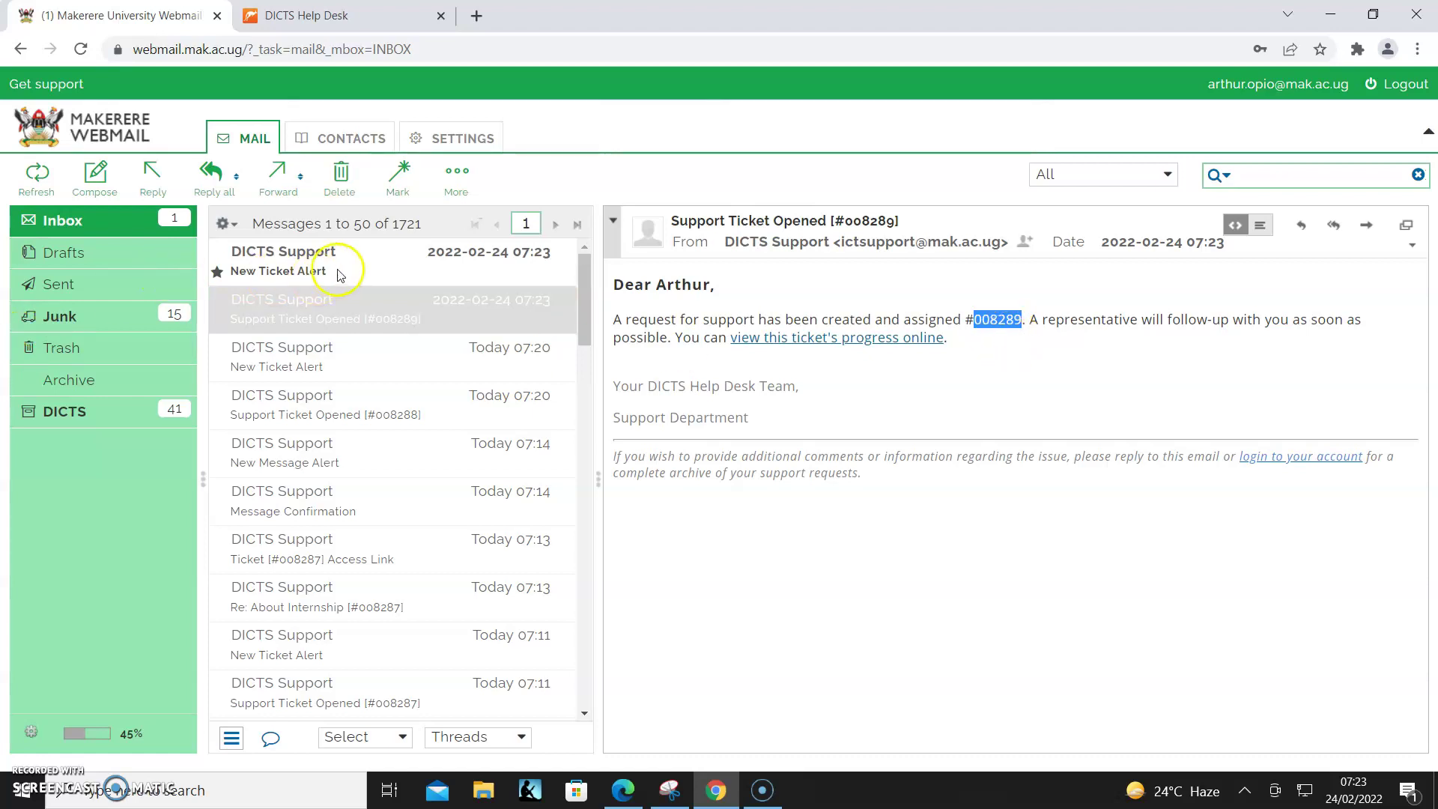
left_click(373, 274)
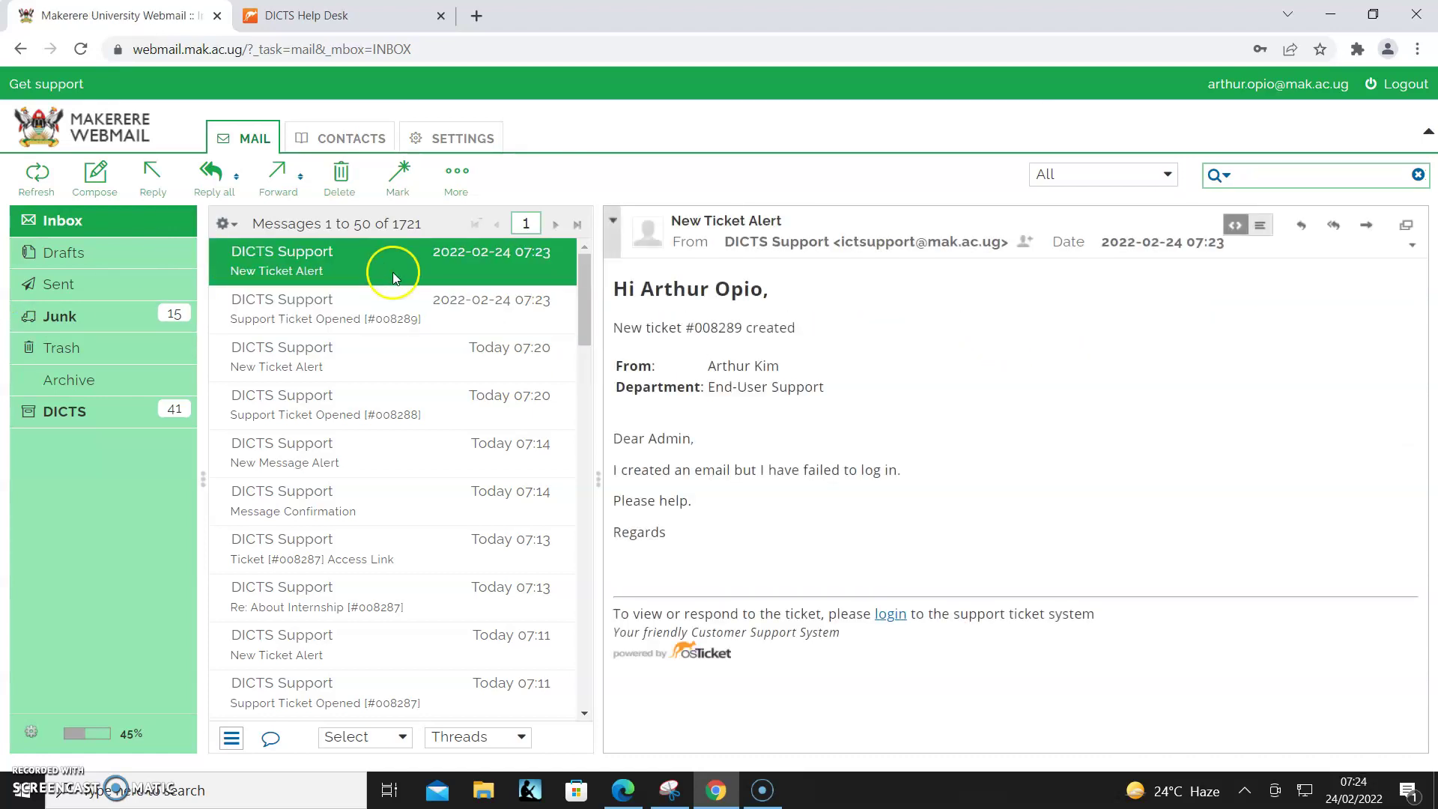
left_click(891, 615)
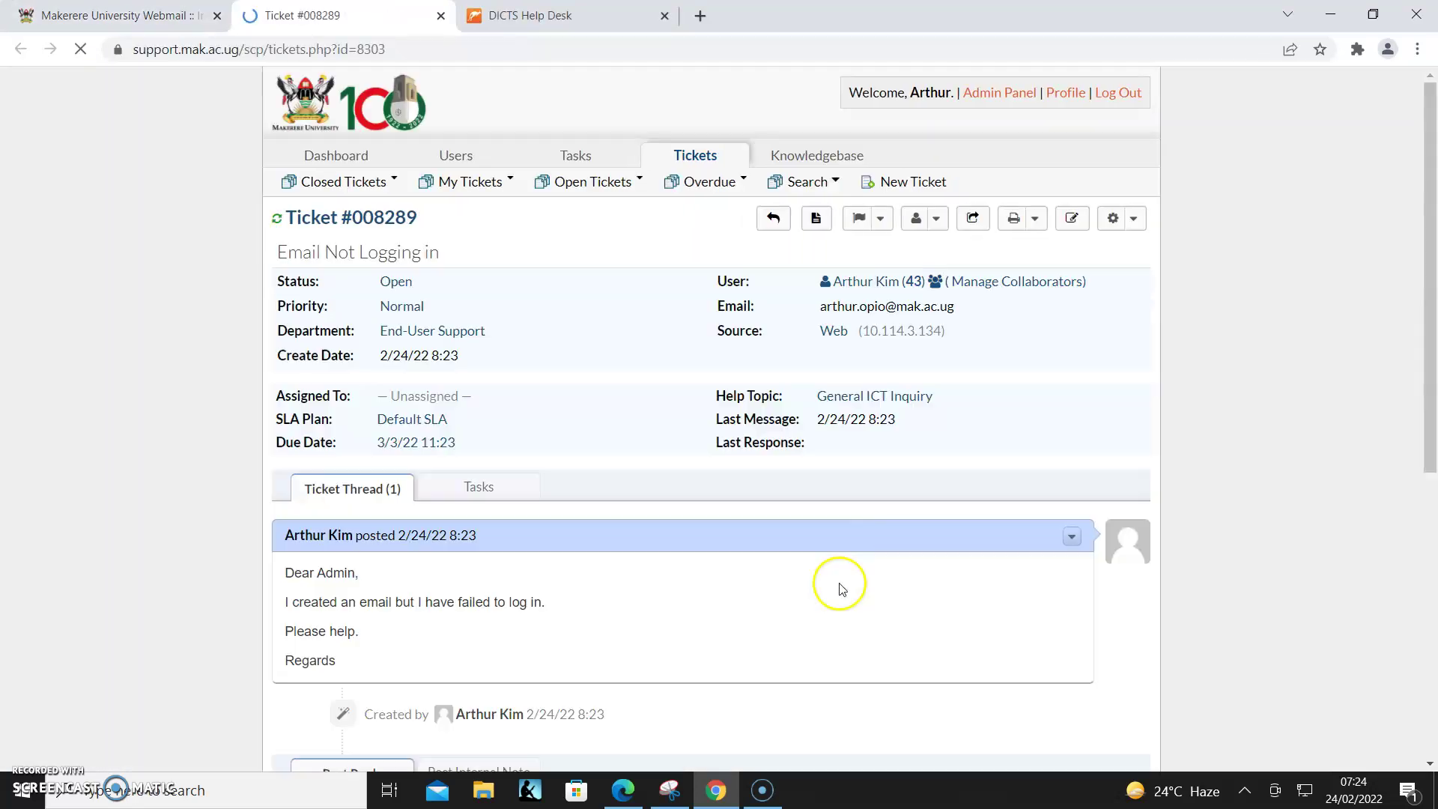
scroll(576, 441, "down", 5)
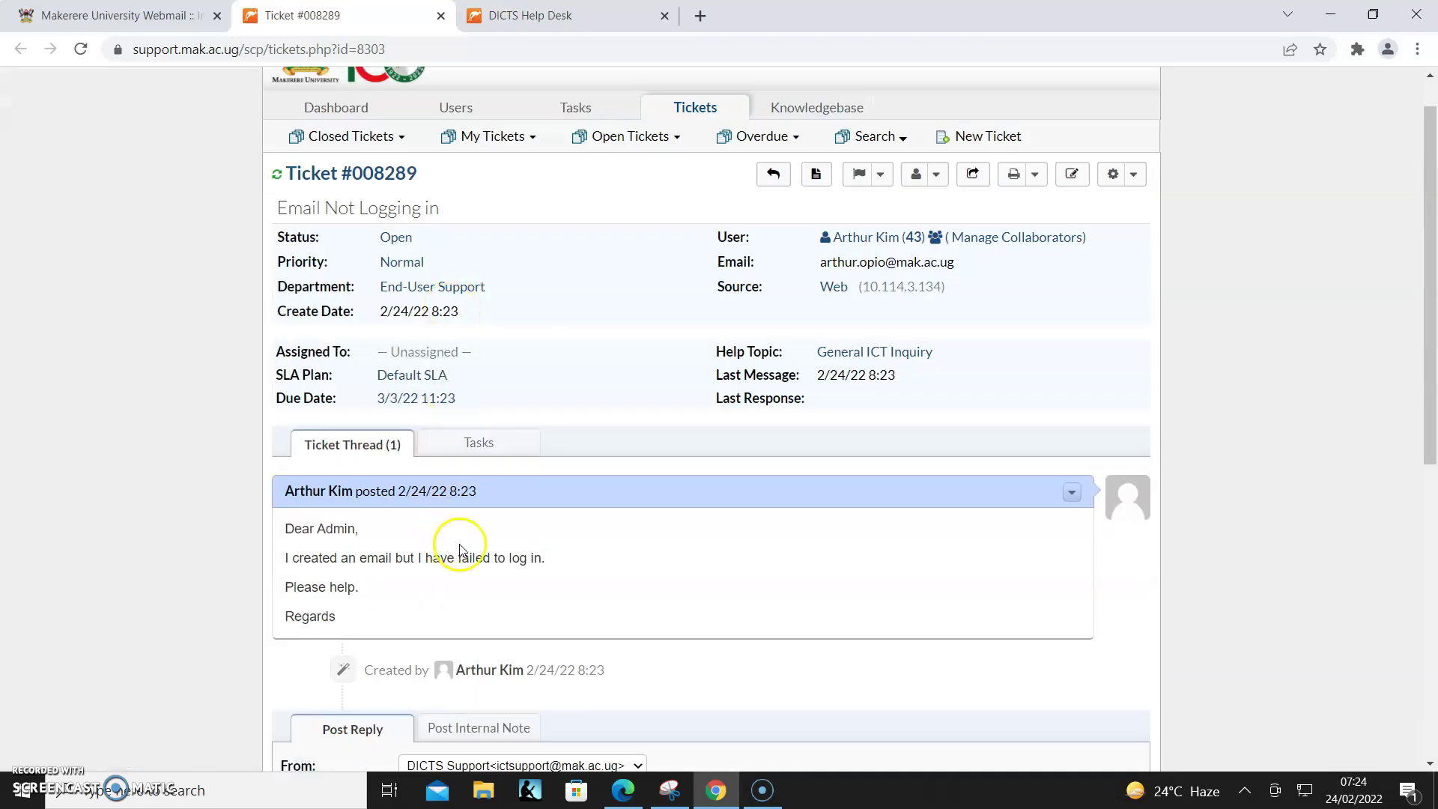
scroll(462, 545, "down", 3)
left_click(456, 480)
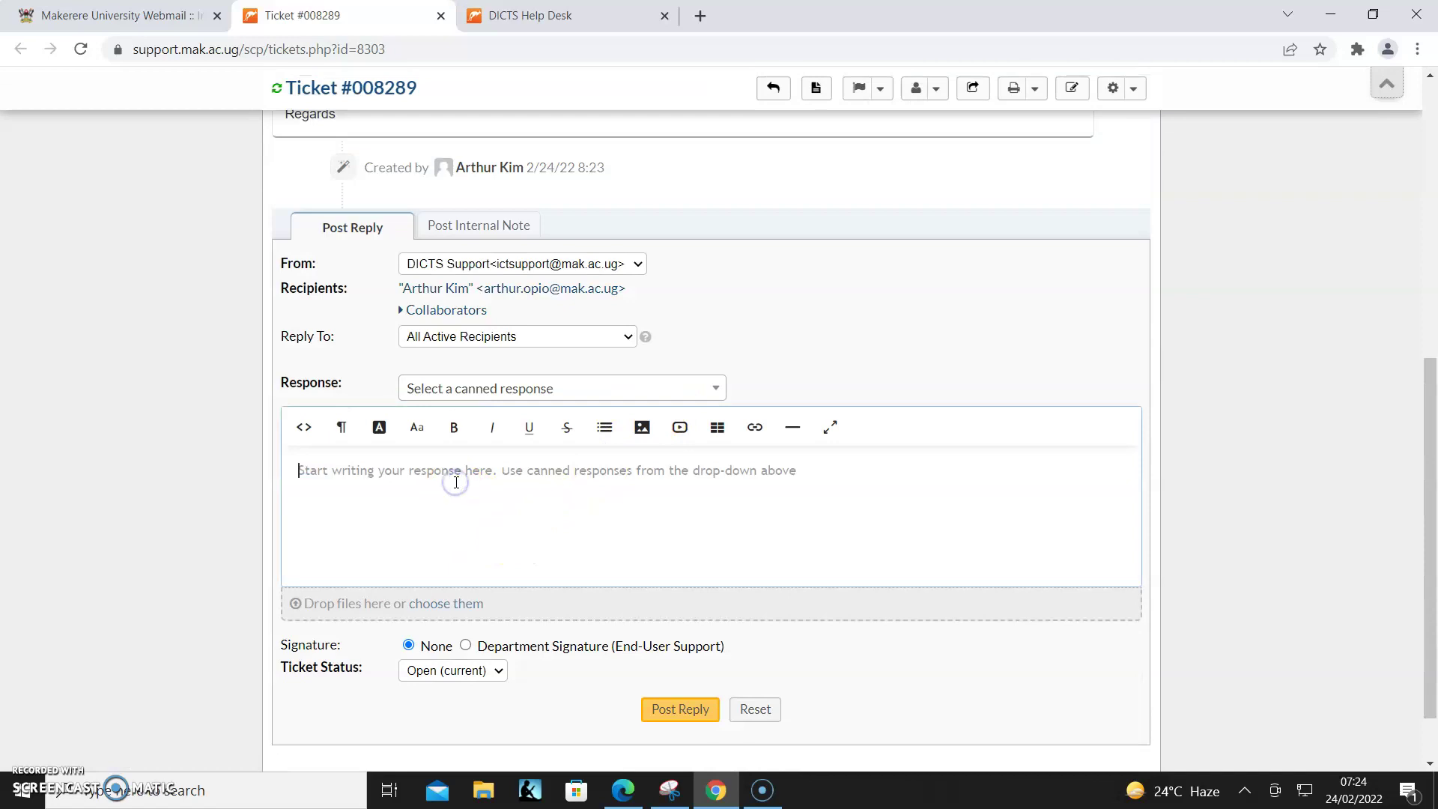
type("Dear A")
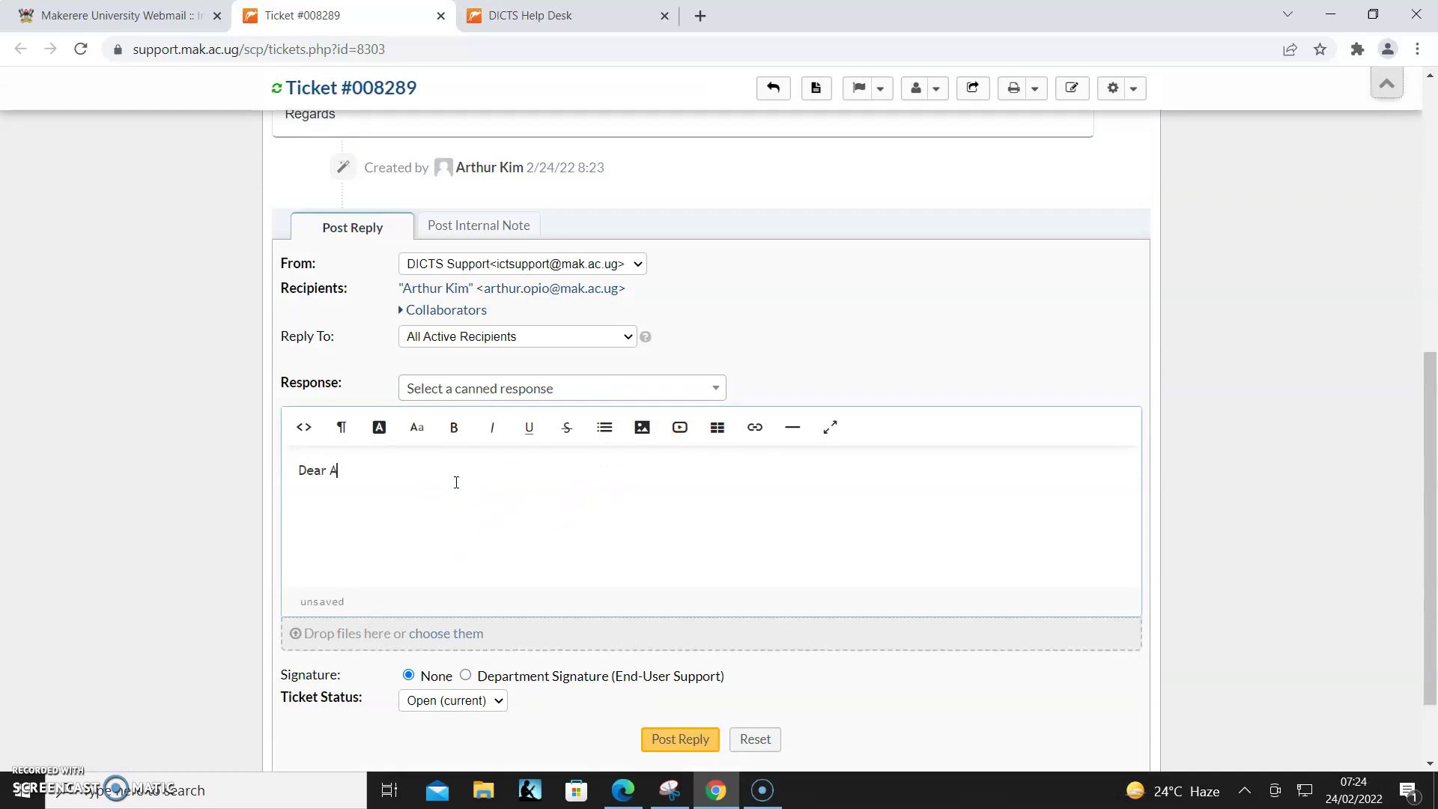
type("rthur,")
key("Return")
type("You can do a password reset via th ")
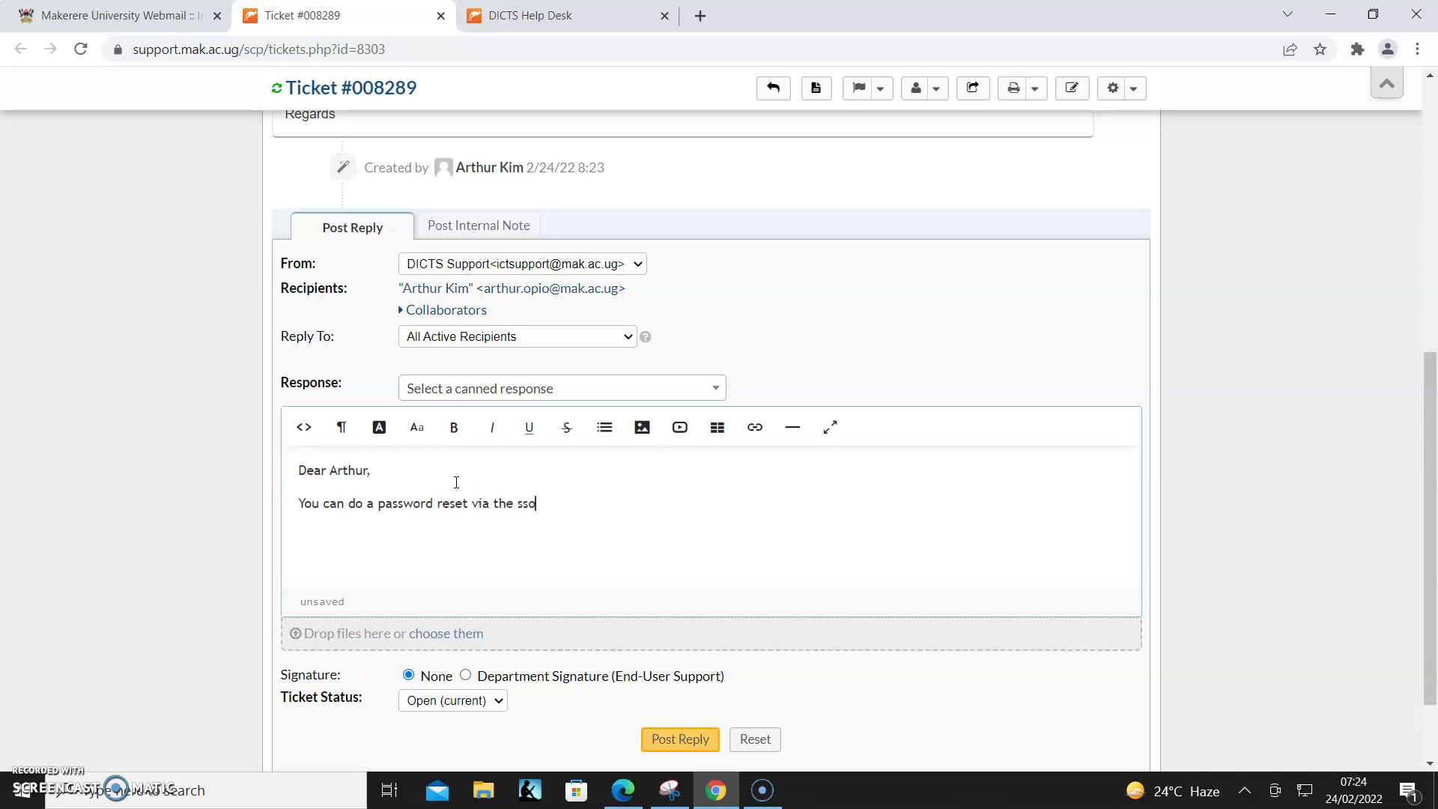
type("sso.mak.ac.y")
type("g link")
key("Return")
- Add the password requirements (uppercase, special character, numbers, 8+ characters) and a 'Regards' sign-off
type("Ensure your")
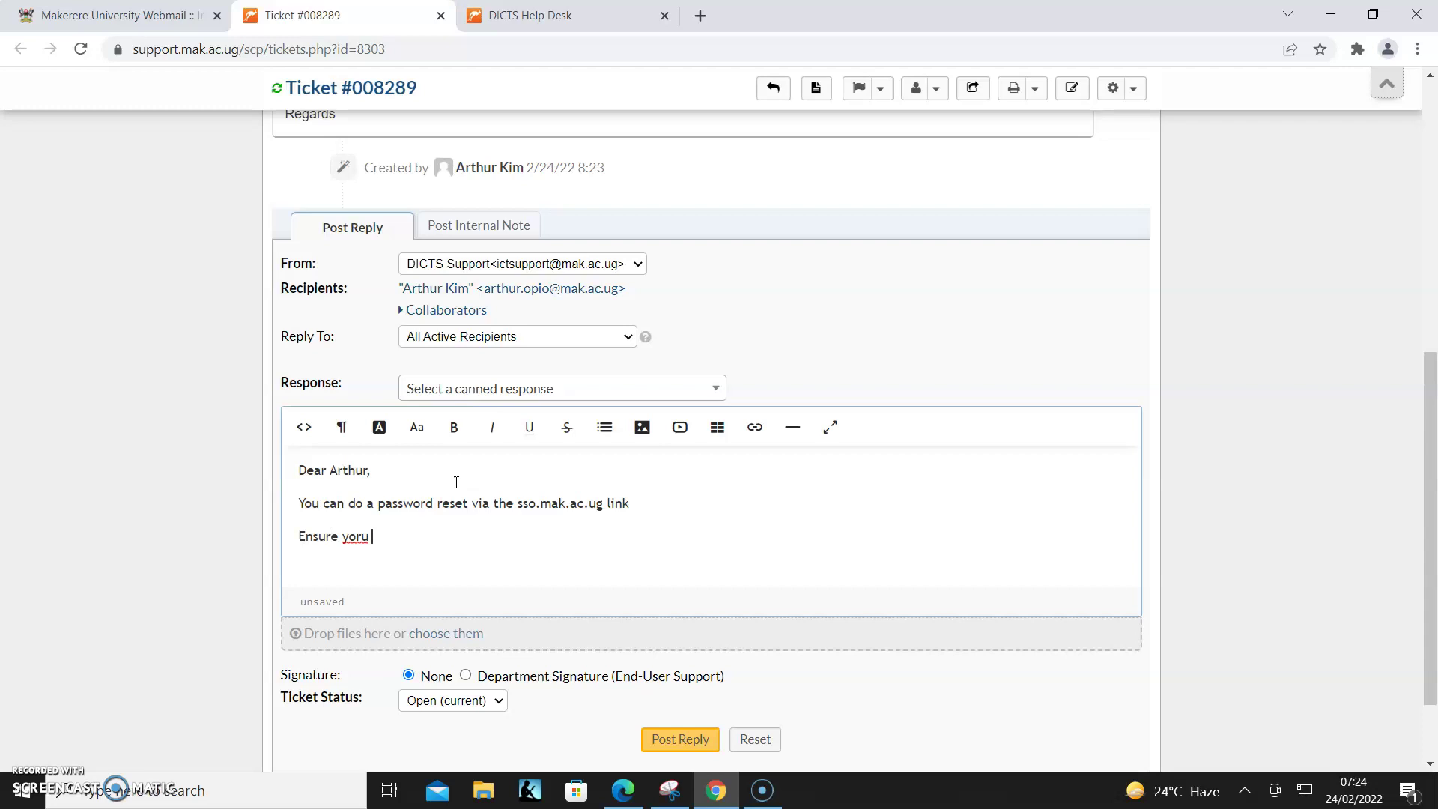
key("BackSpace")
key("BackSpace")
type("password meets the password re")
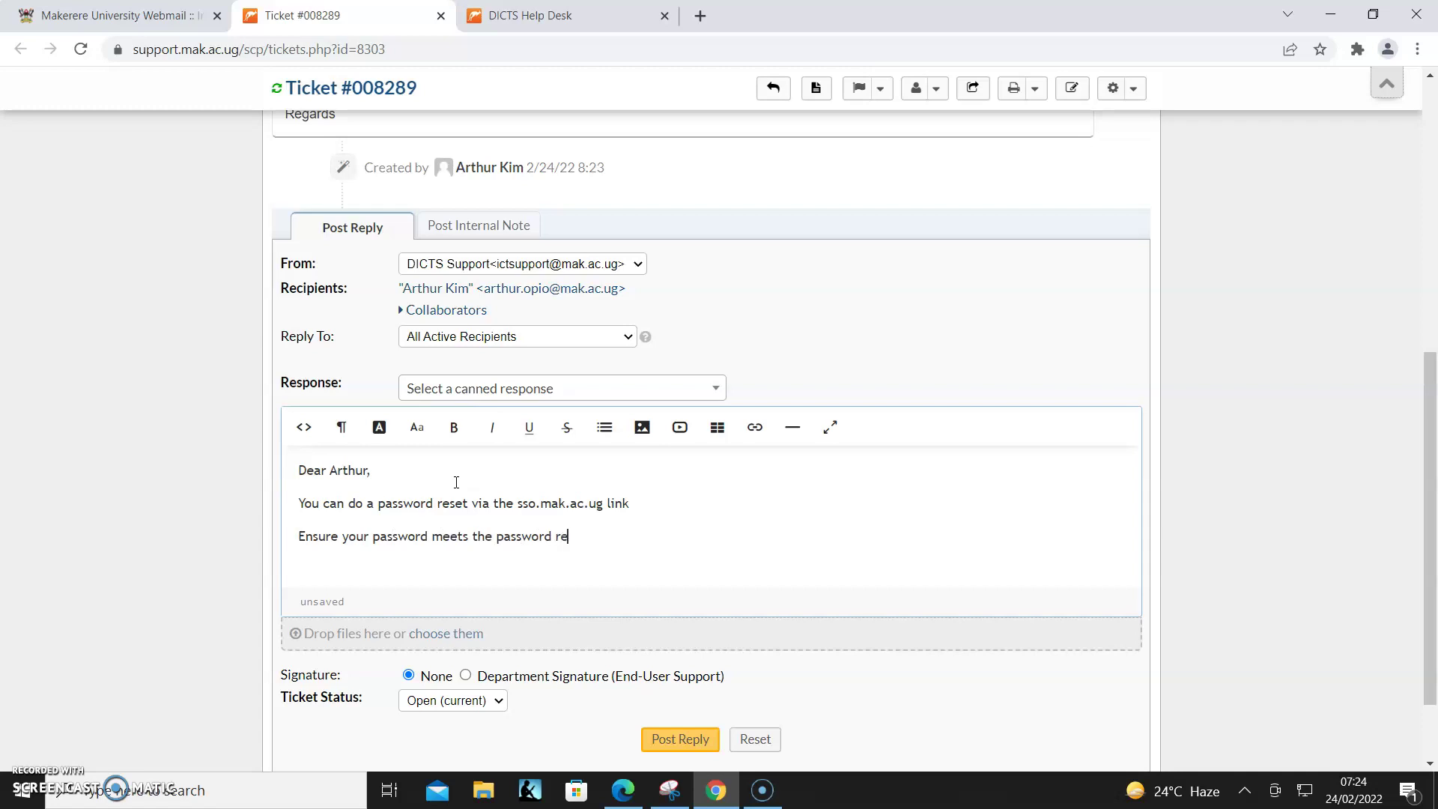
type("quirements e.g")
key("Return")
type("Up")
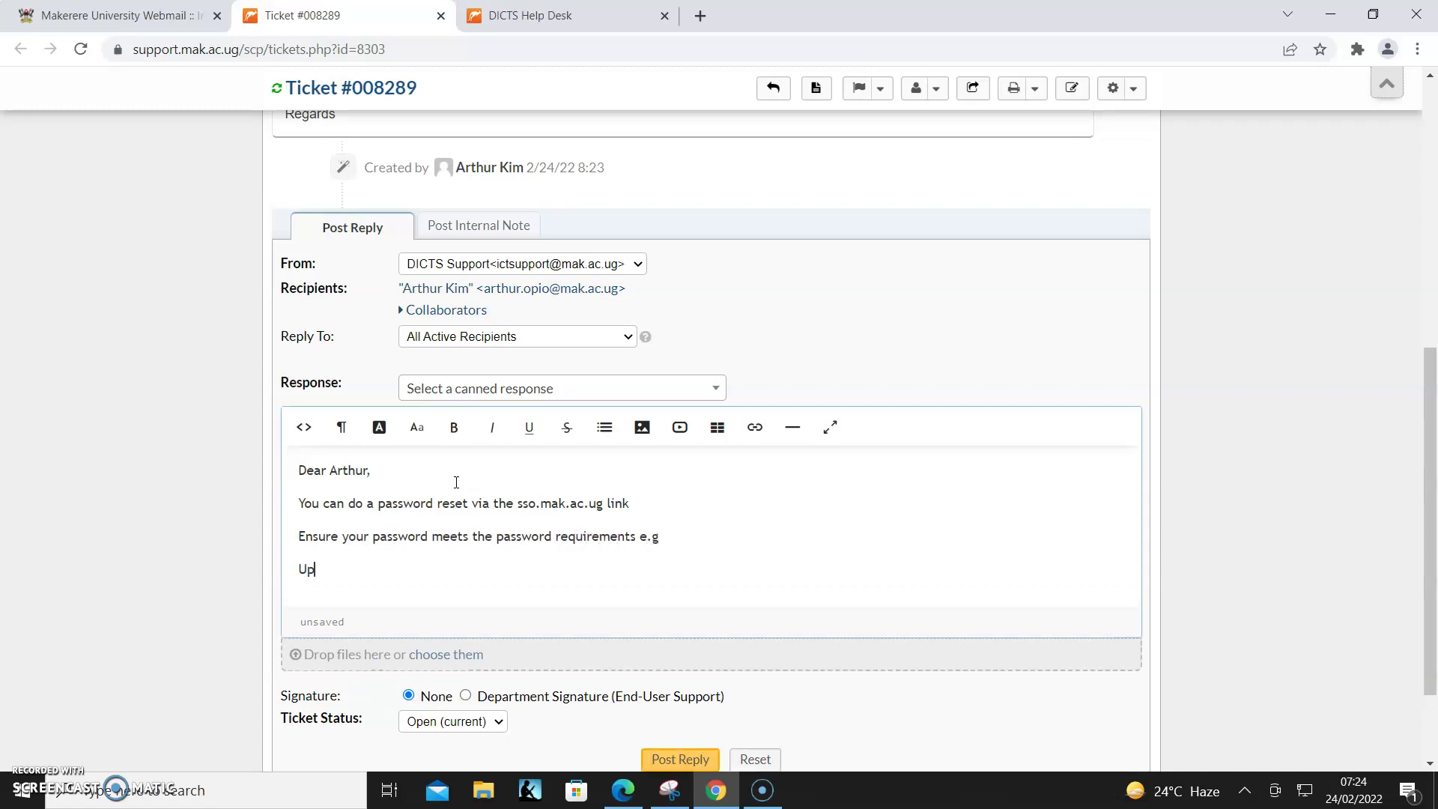
type("percase, Special character(&^%$")
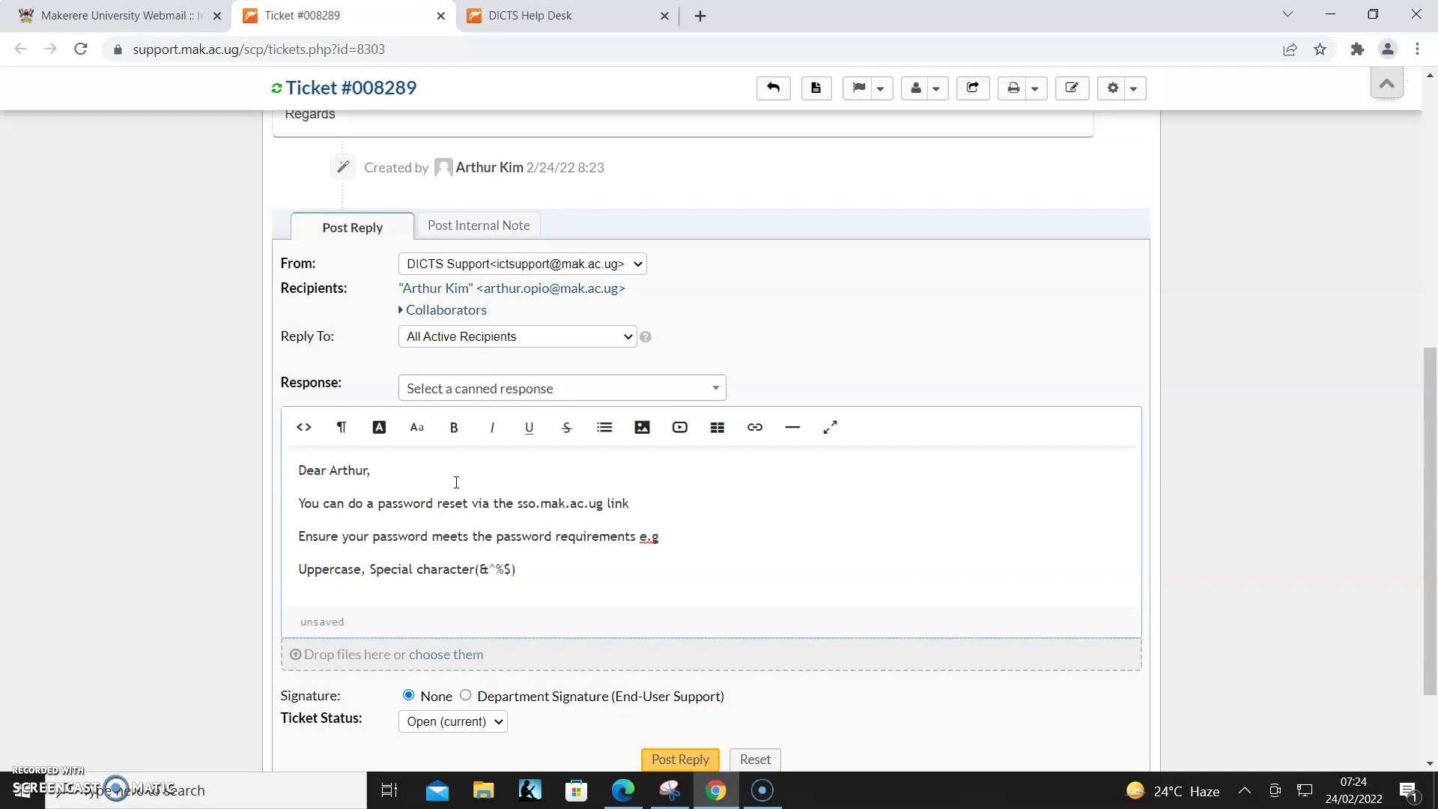
type("), Numbers and atleast 8 characte")
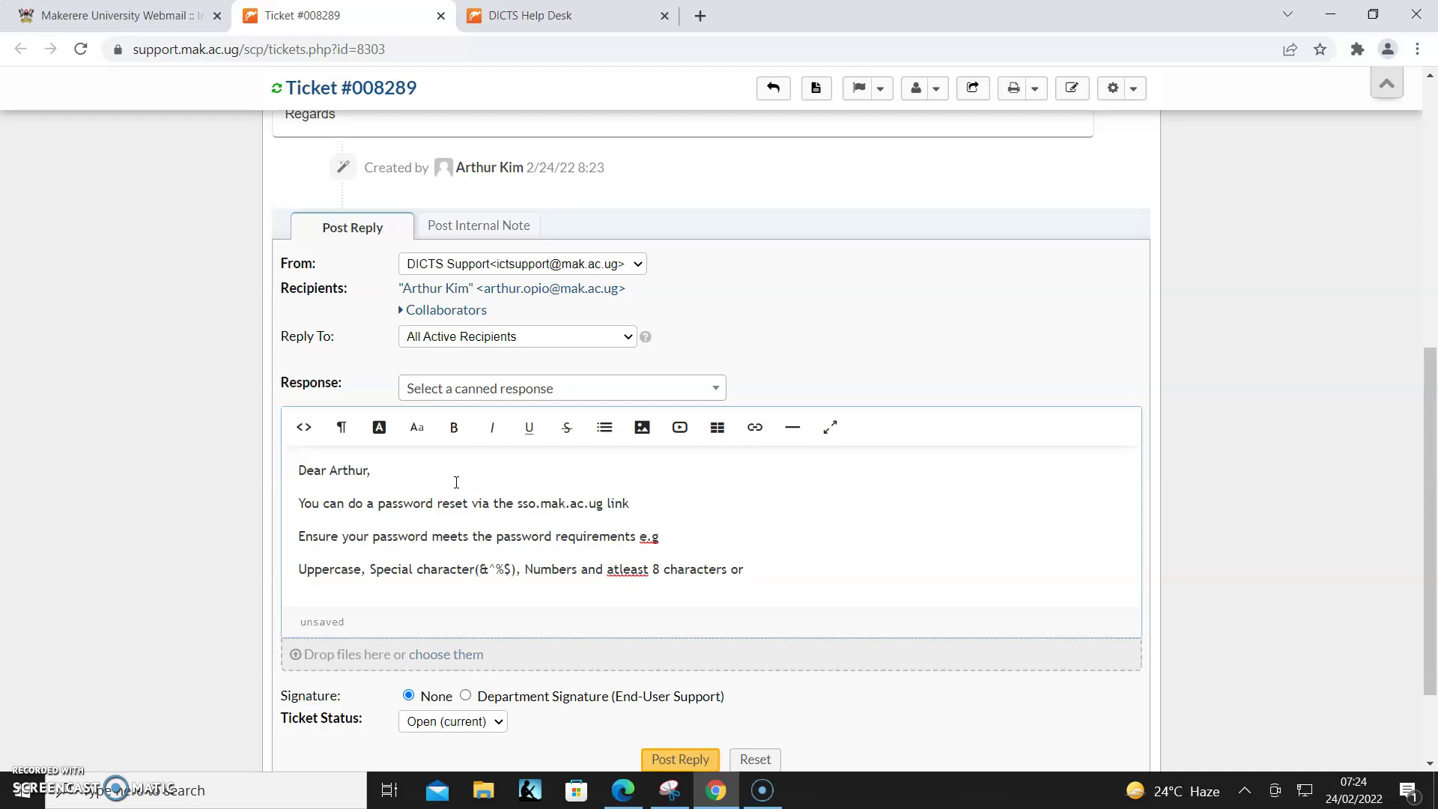
type("rs long or more.")
key("Return")
type("Regards")
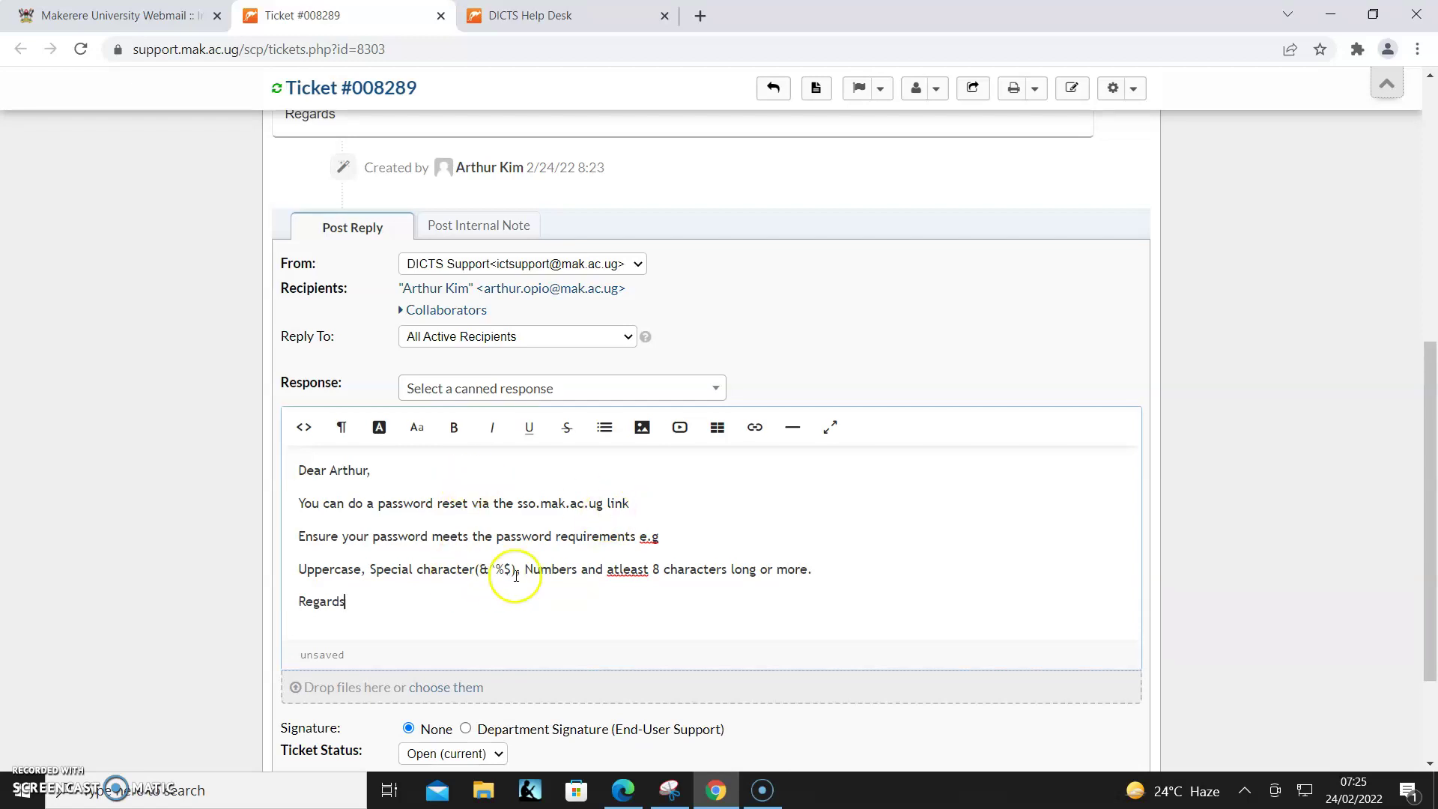
- Below the link line, add: choose the student account, then the recover/change password option
left_click(662, 503)
key("Return")
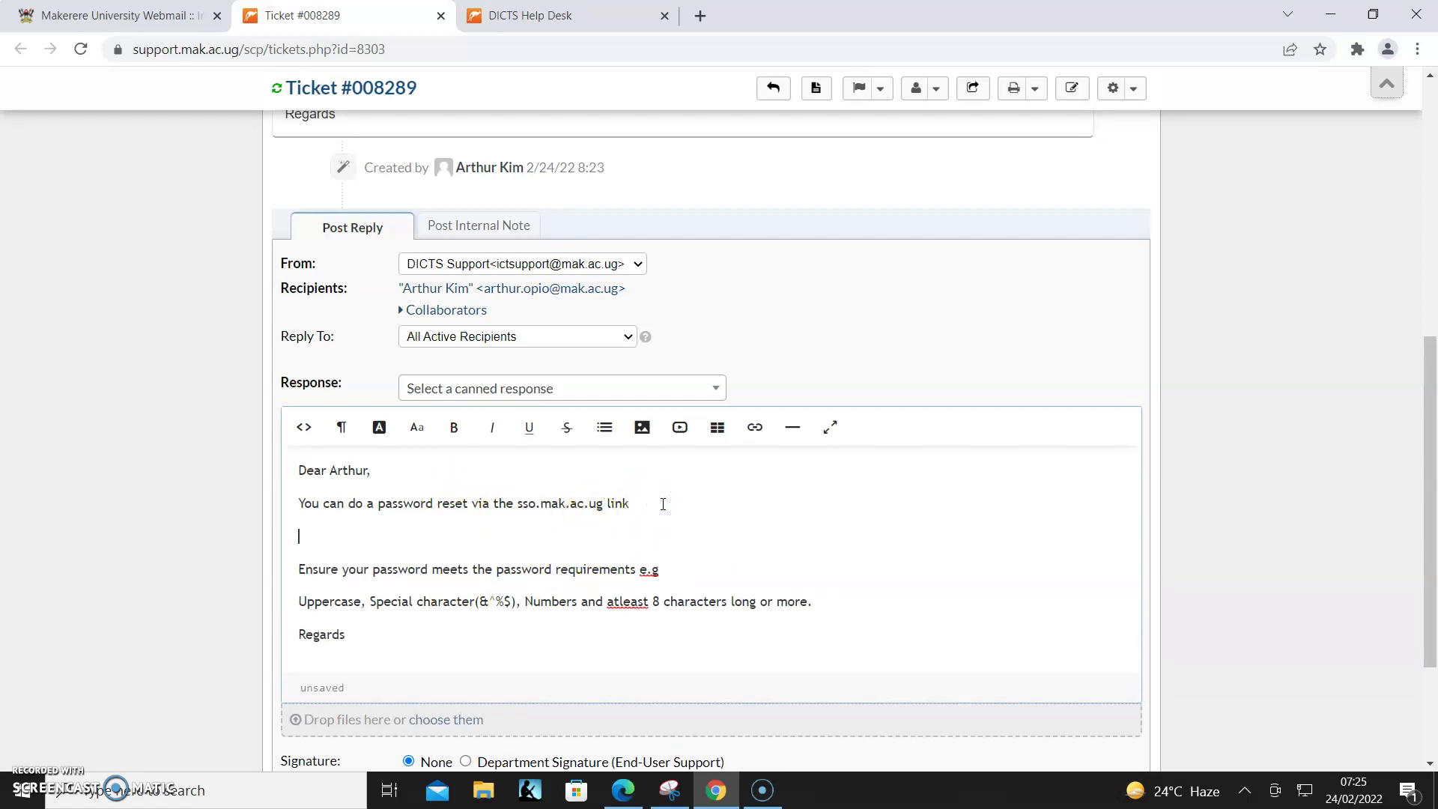
type("CHoose")
key("BackSpace")
key("BackSpace")
type("hoose the student account, ")
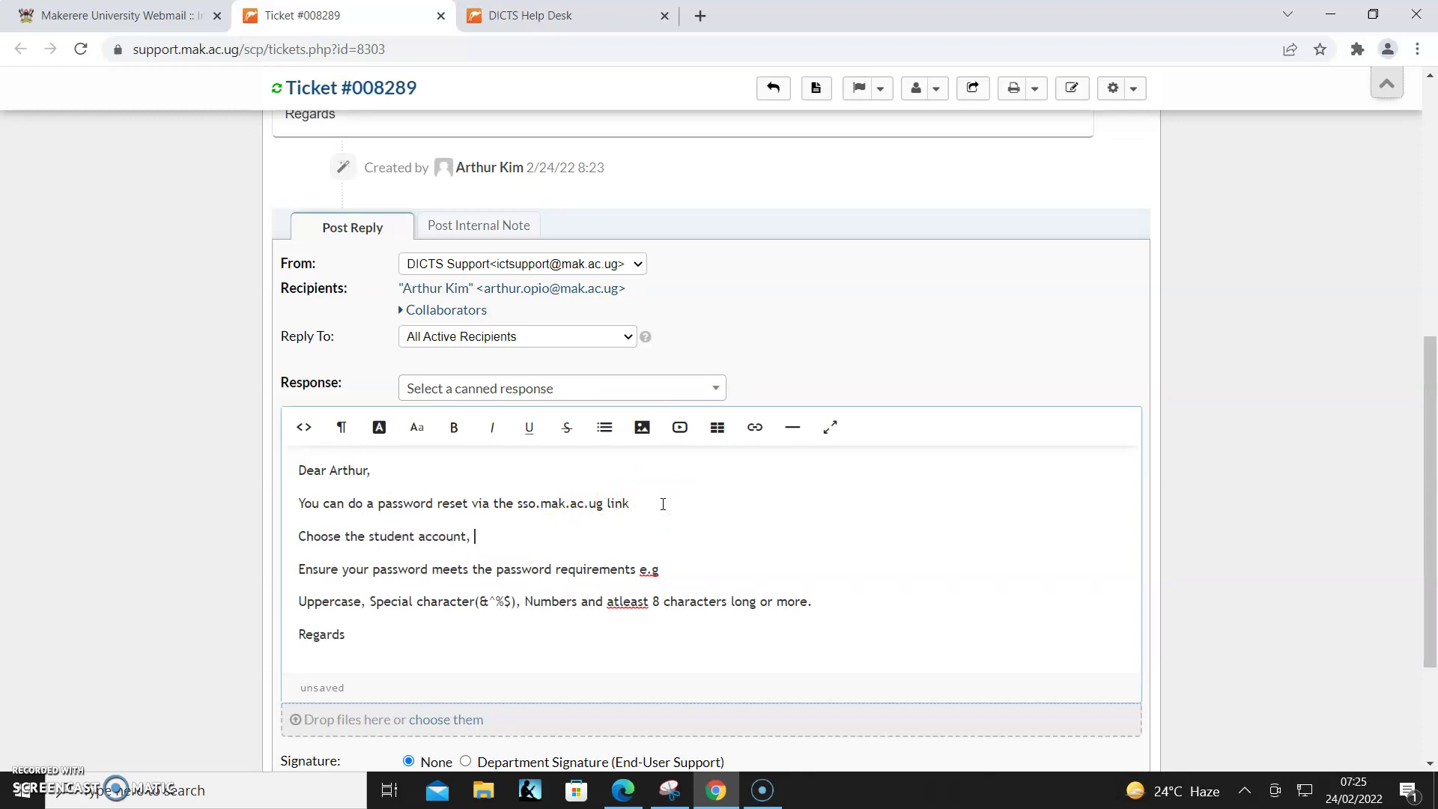
type("then second option recover")
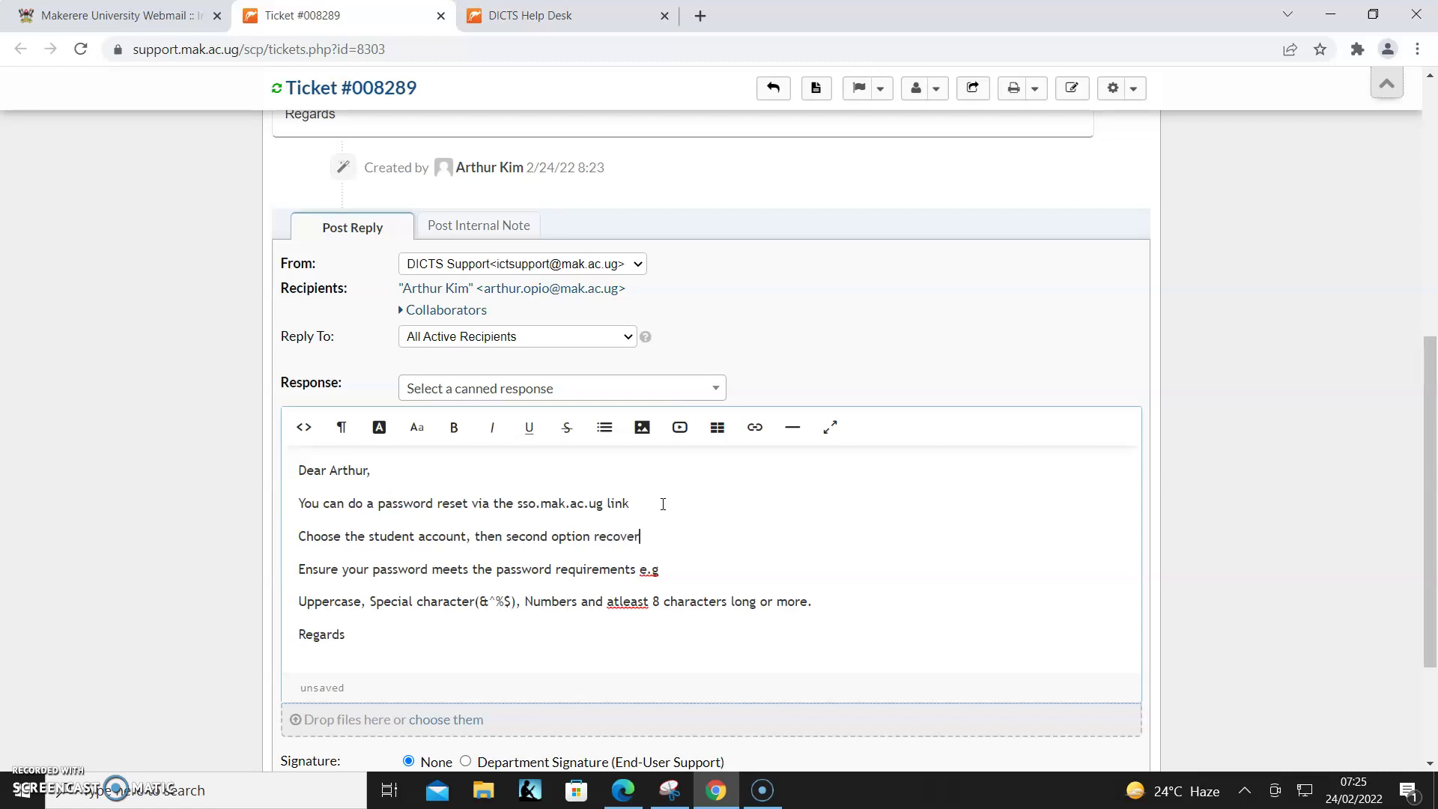
type("/change password.")
scroll(675, 524, "down", 2)
left_click(486, 581)
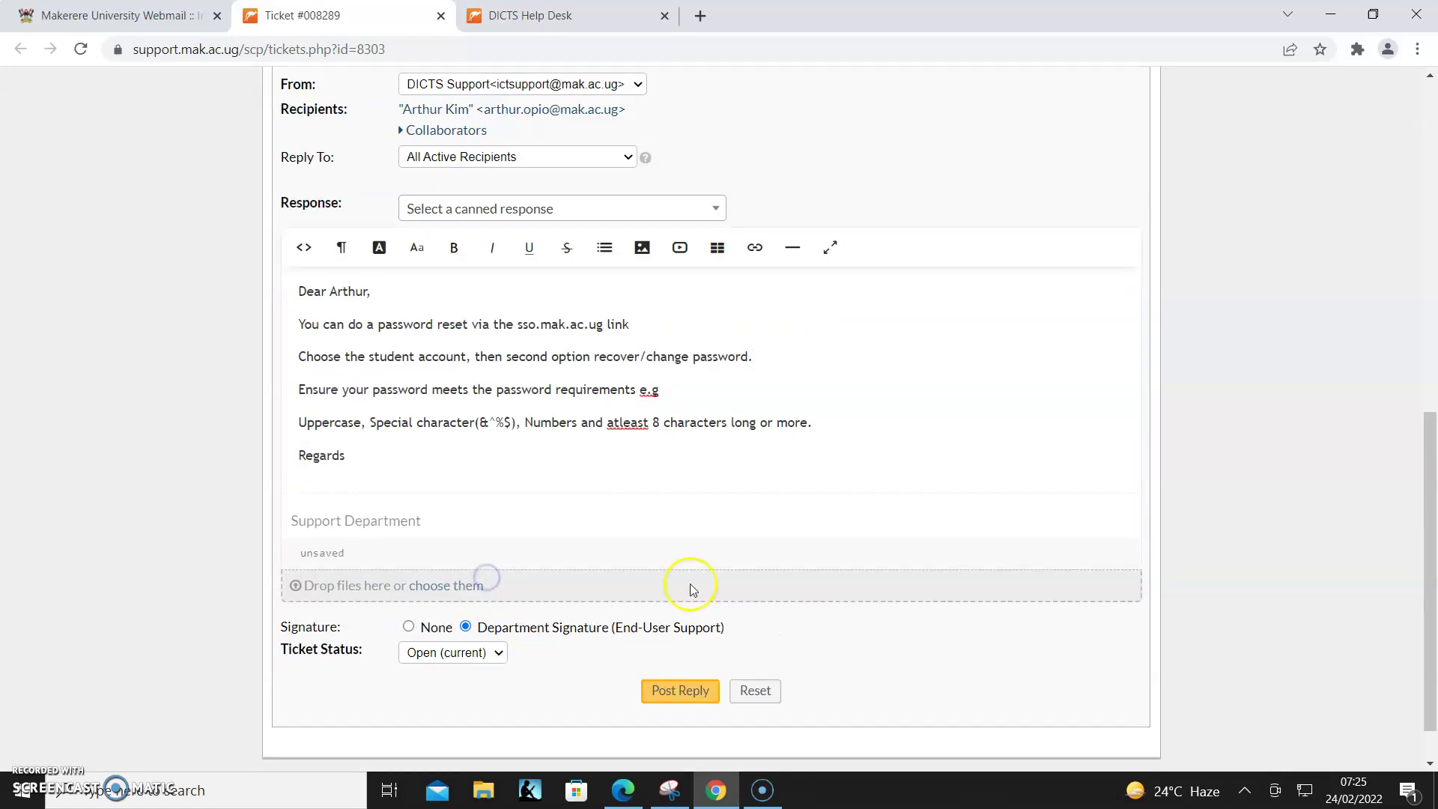
scroll(802, 600, "down", 1)
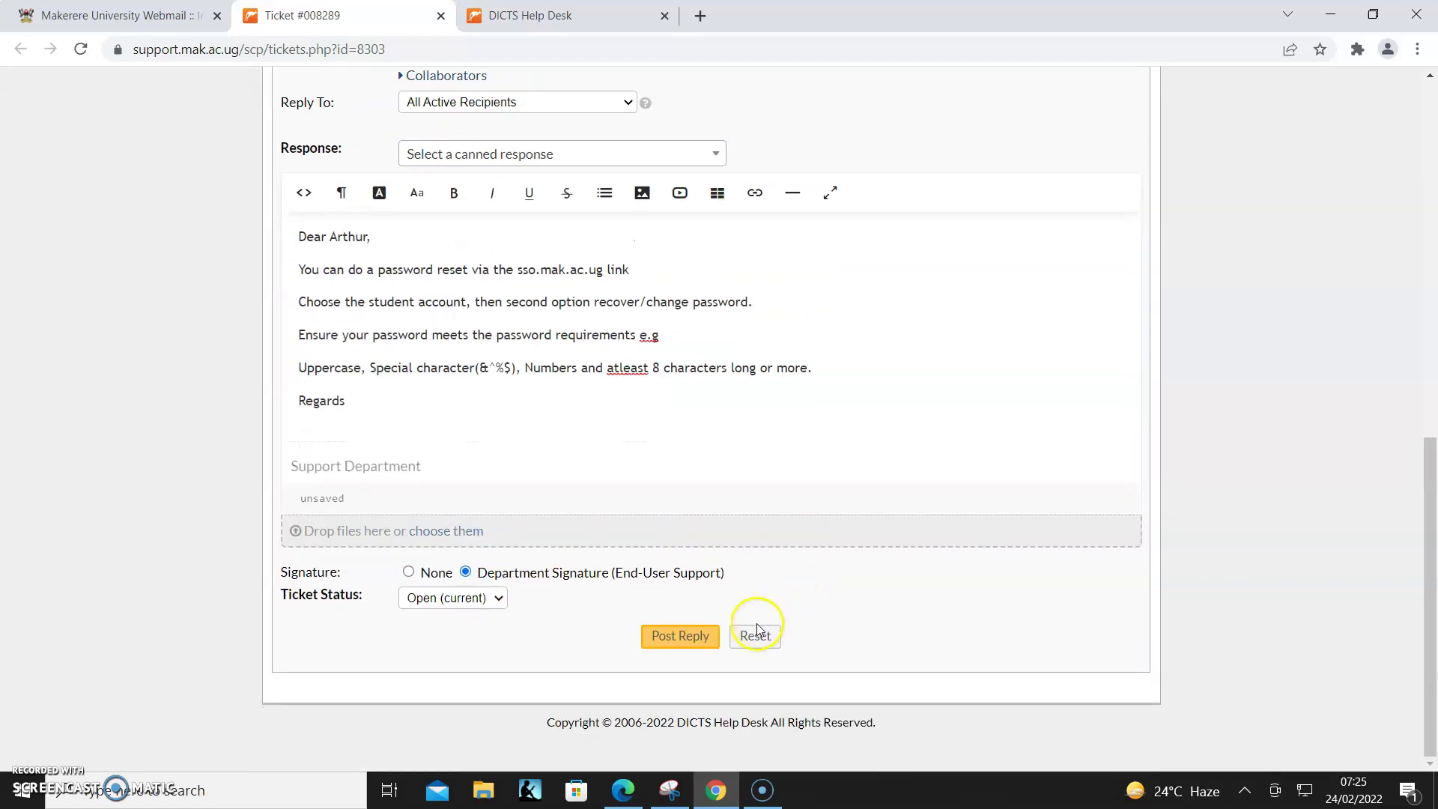
left_click(679, 639)
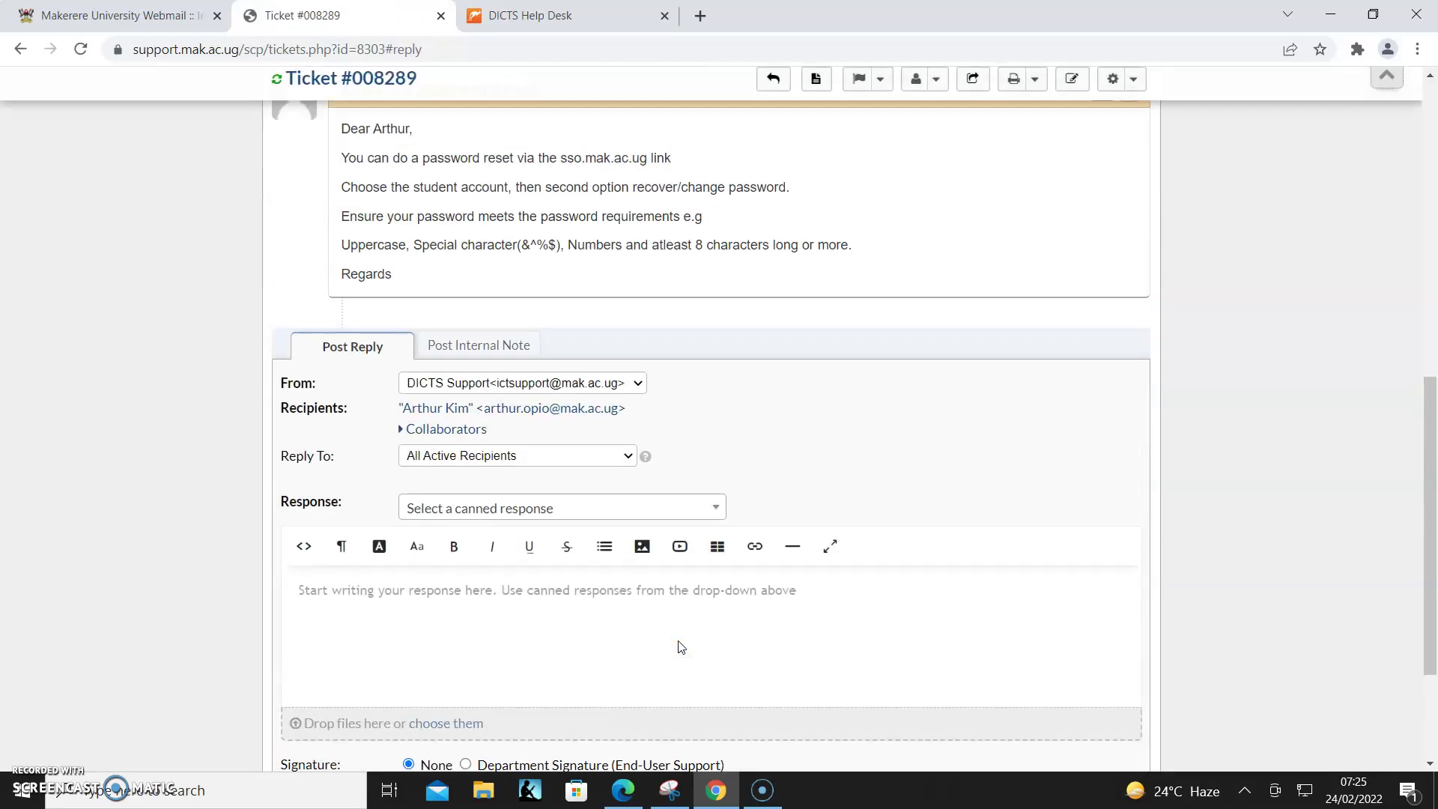
left_click(718, 568)
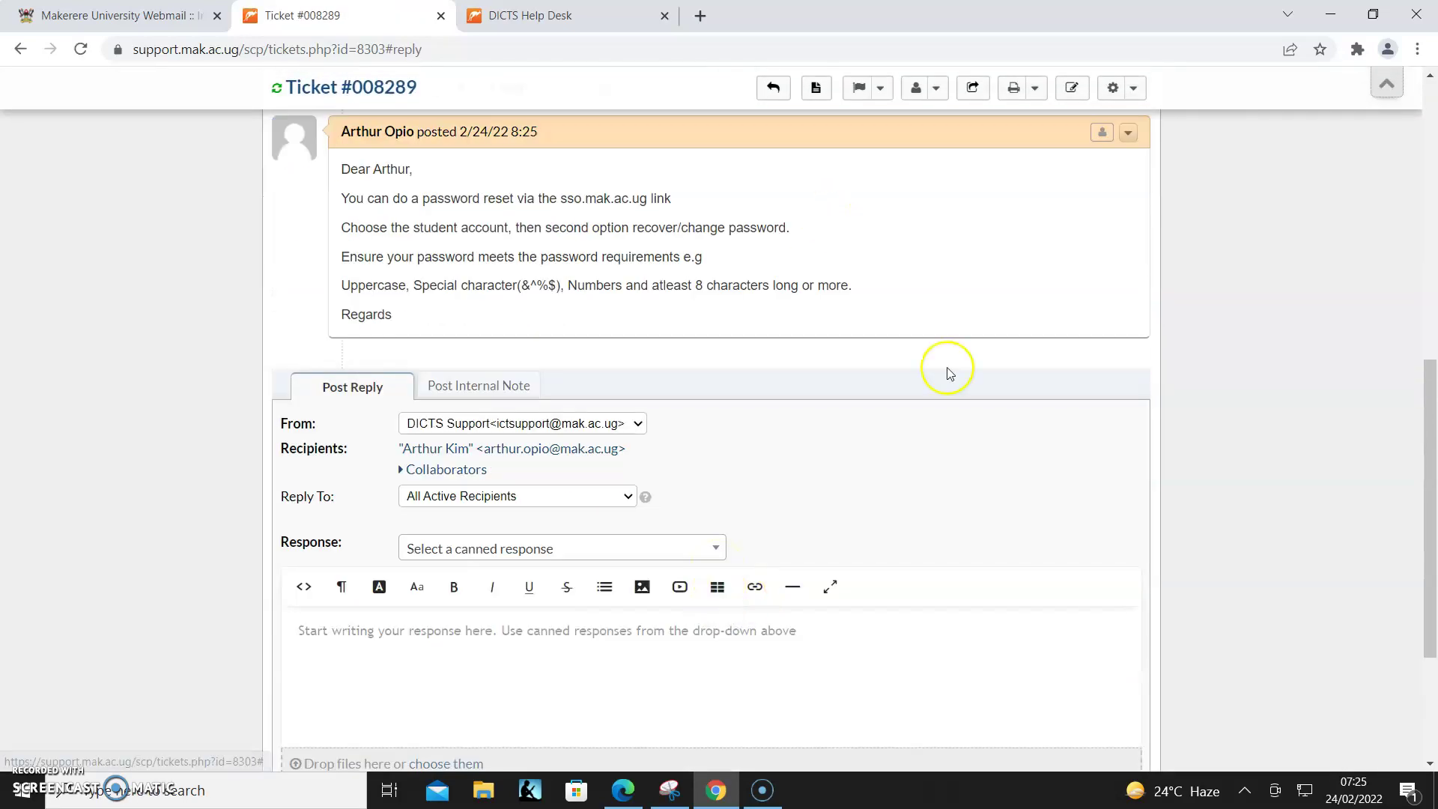
- Refresh webmail, read the 'Re: Email Not Logging in' reply, then return to the staff ticket page
left_click(136, 9)
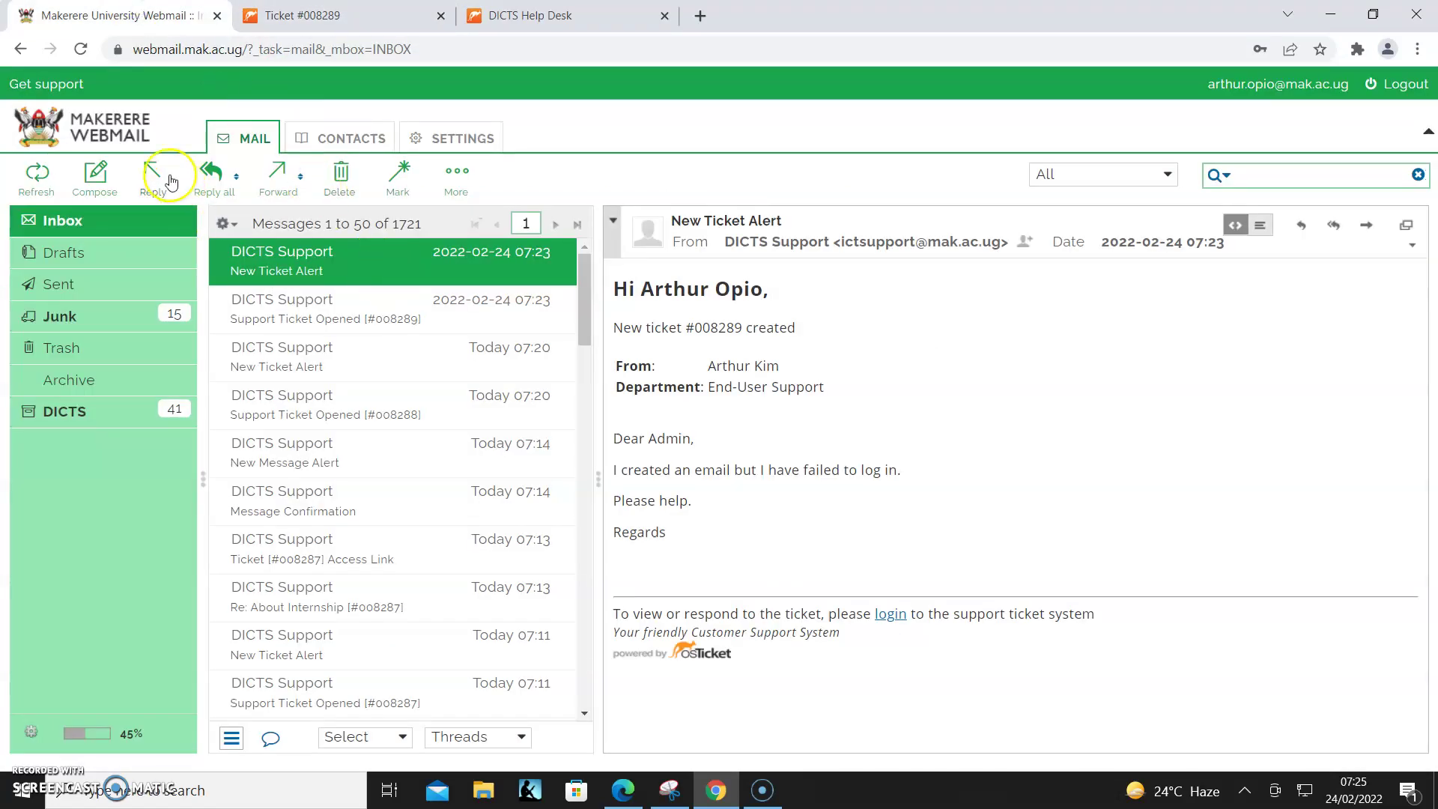
left_click(37, 173)
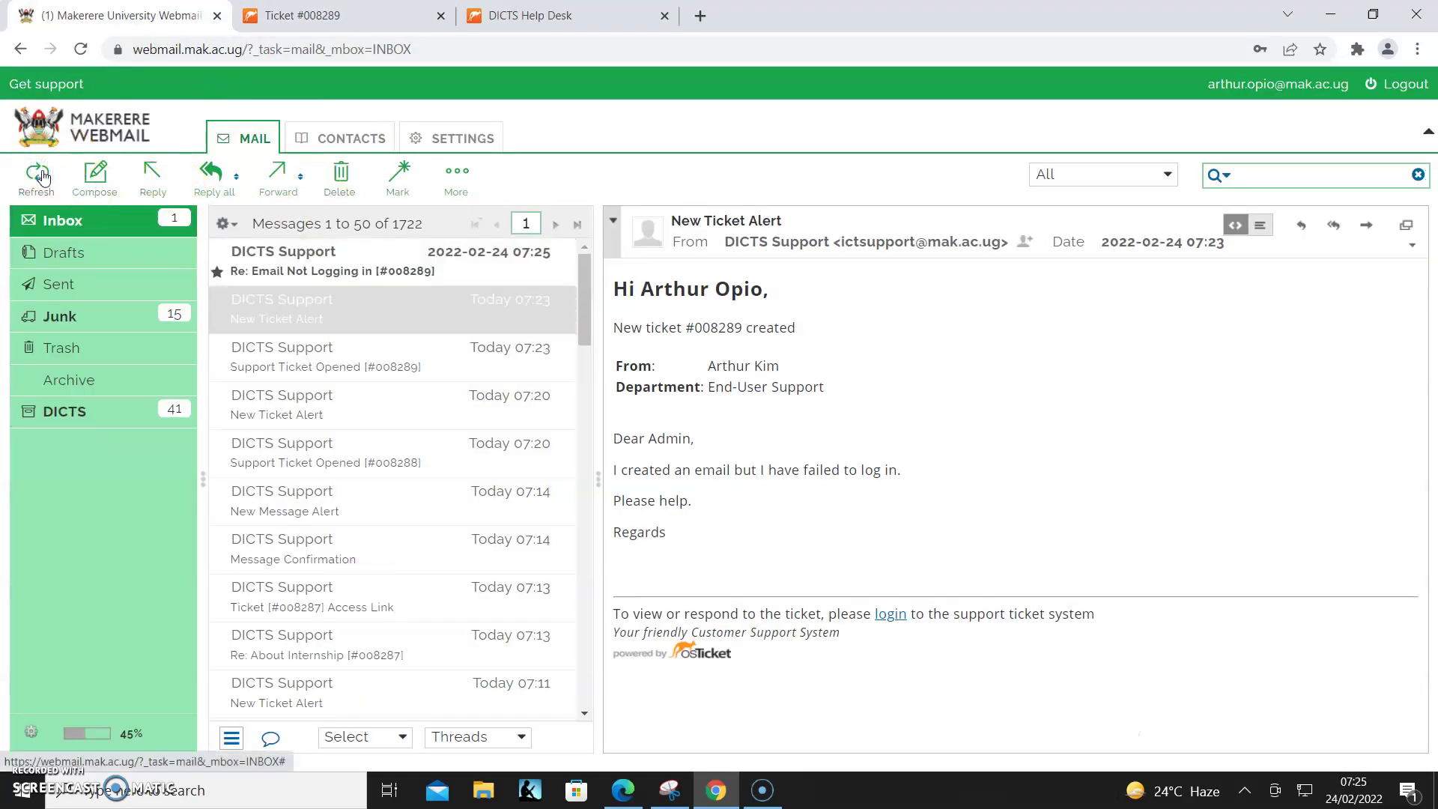
left_click(373, 269)
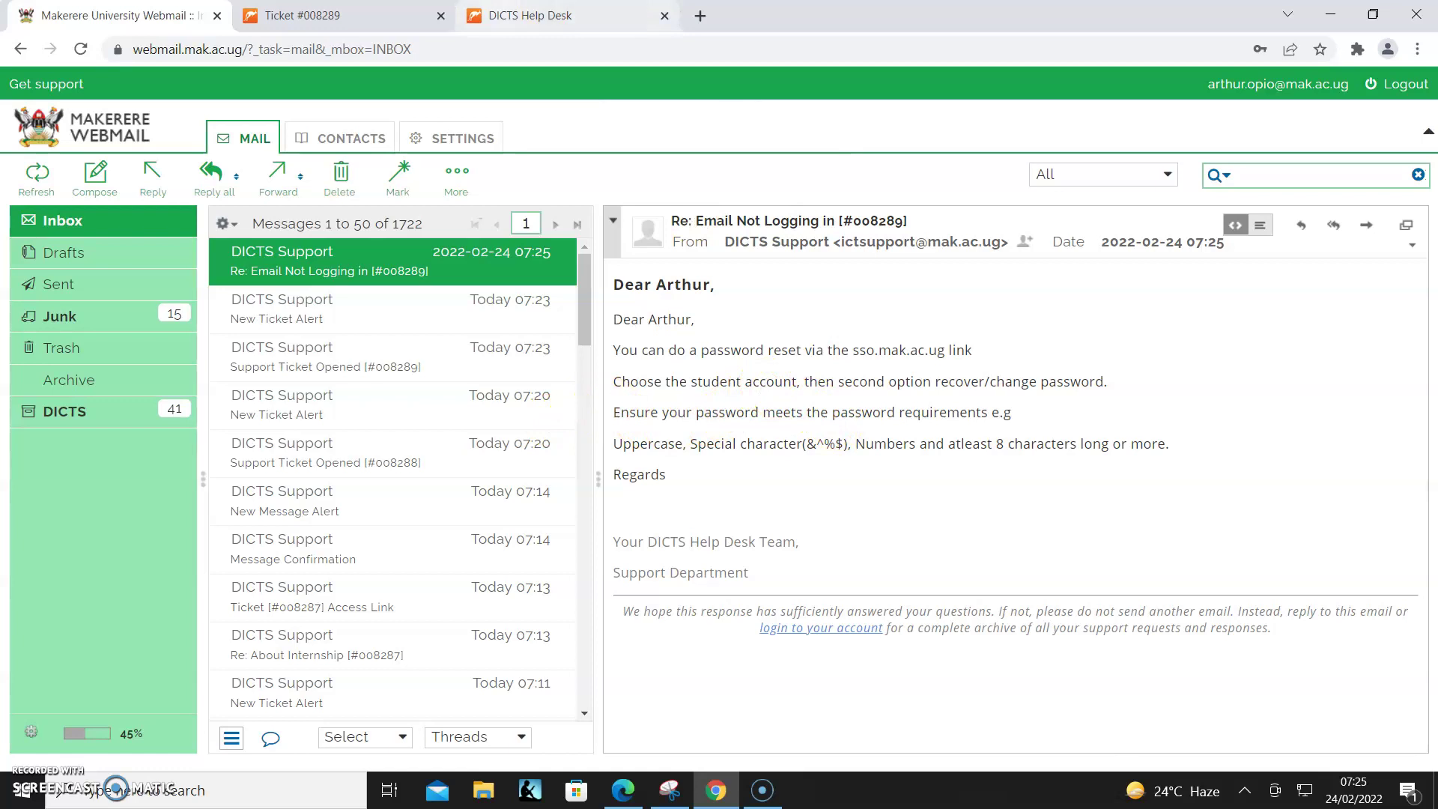
left_click(314, 15)
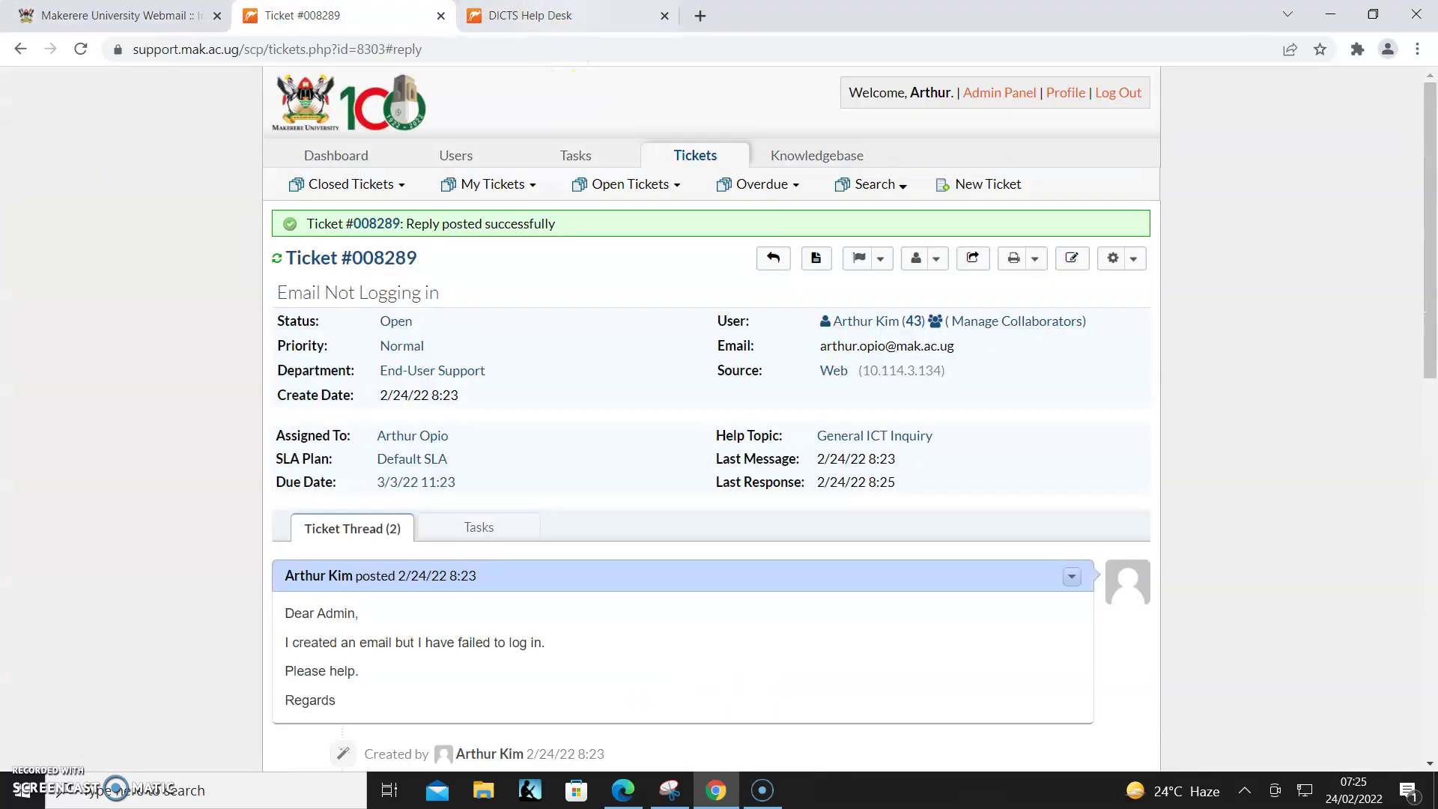
left_click(569, 13)
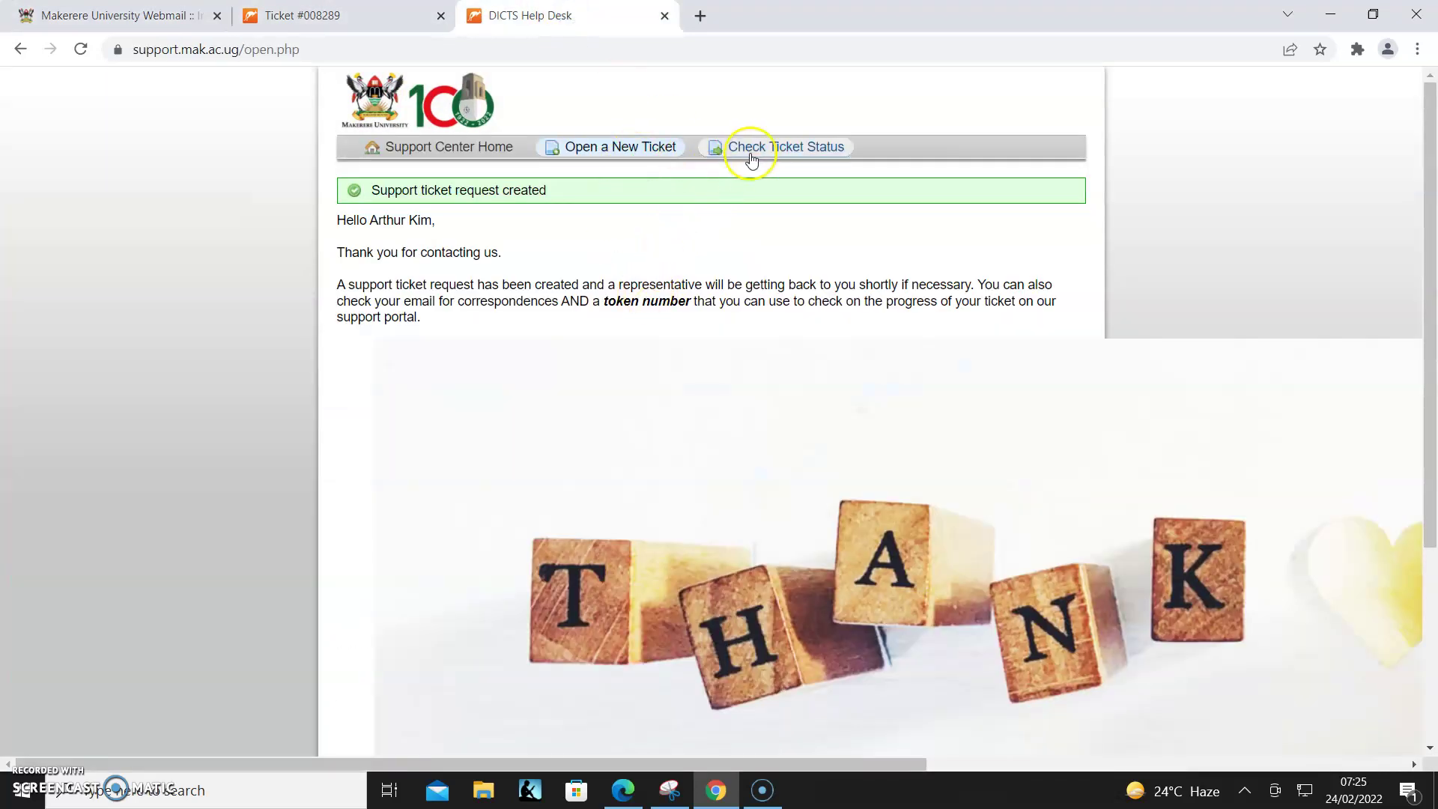
left_click(783, 148)
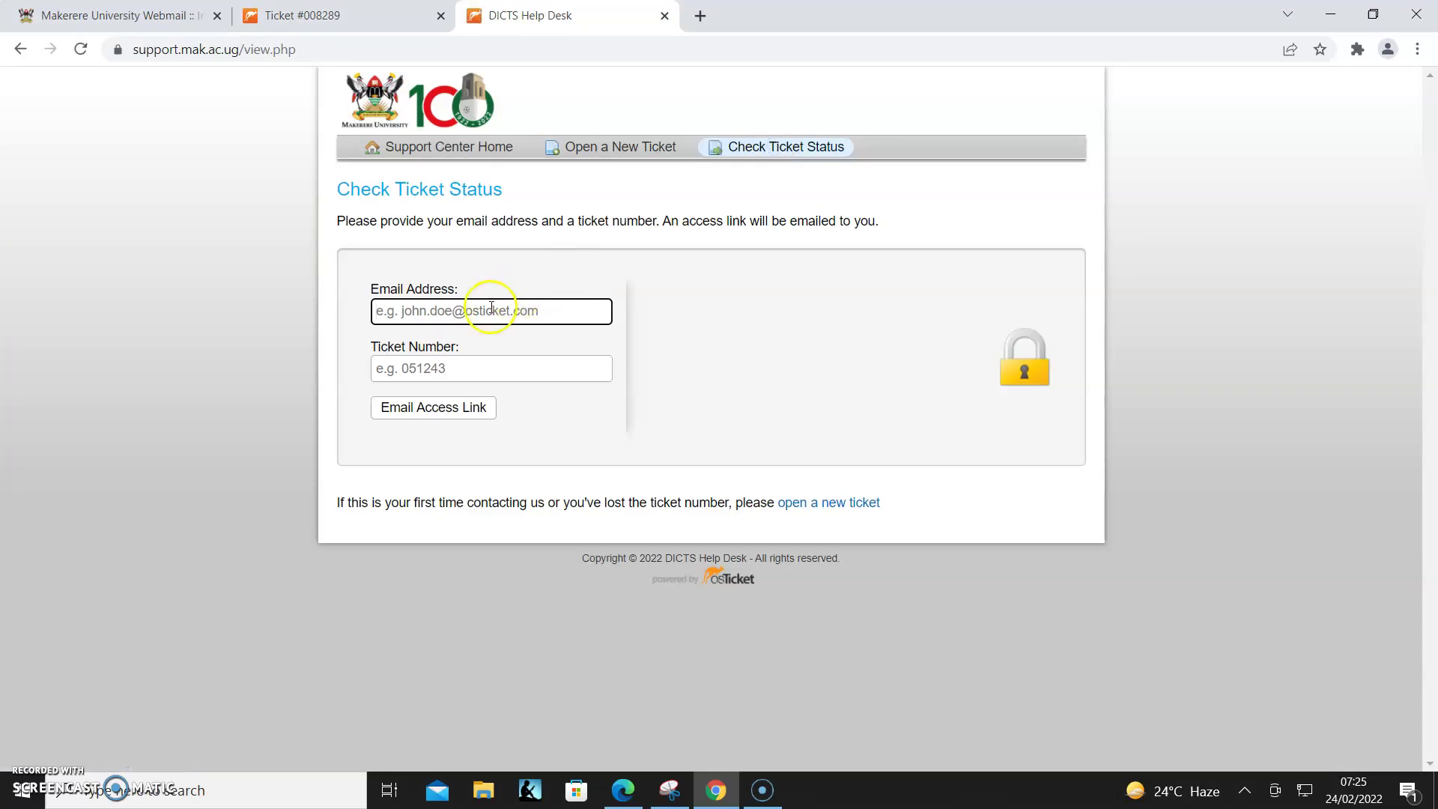
left_click(491, 310)
left_click(490, 351)
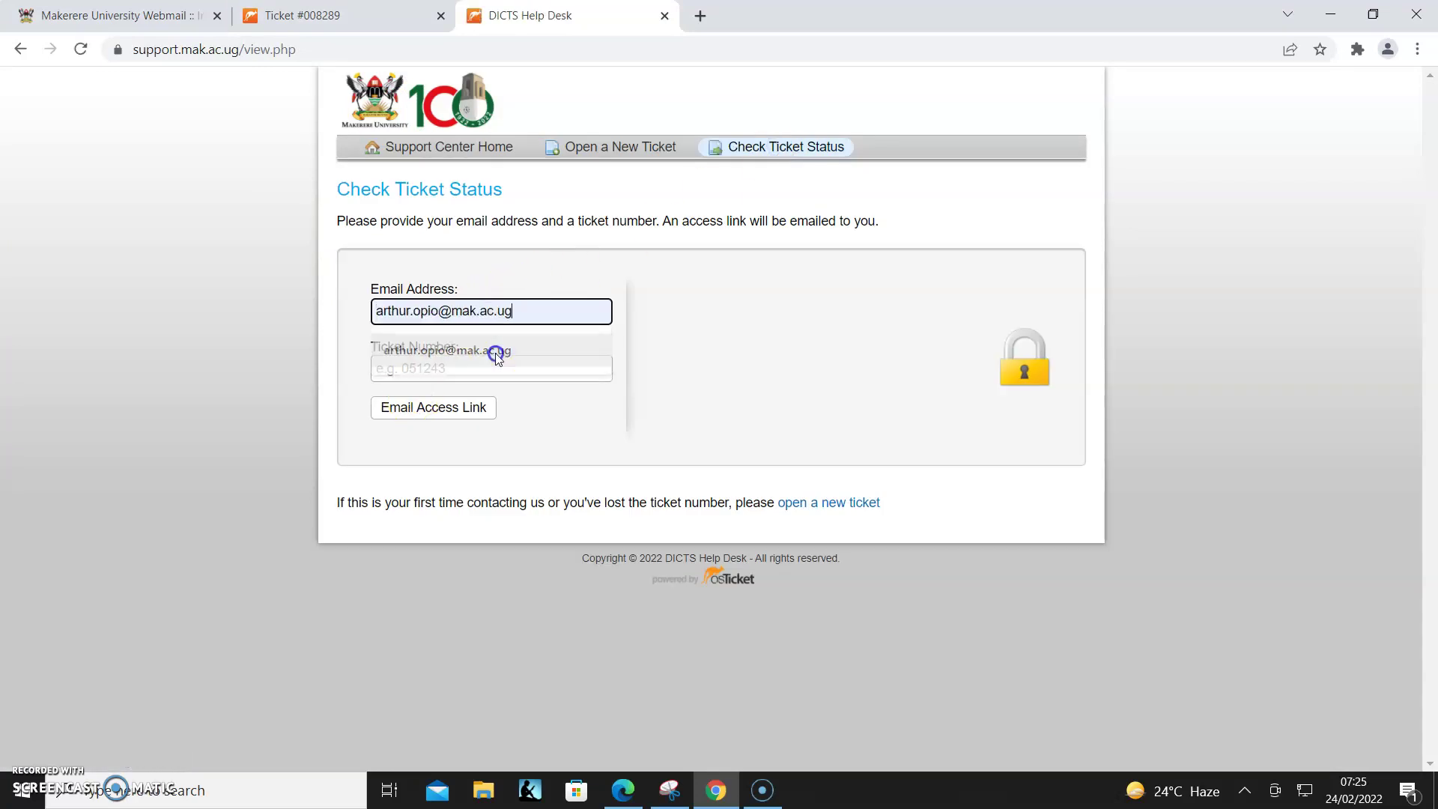
left_click(466, 368)
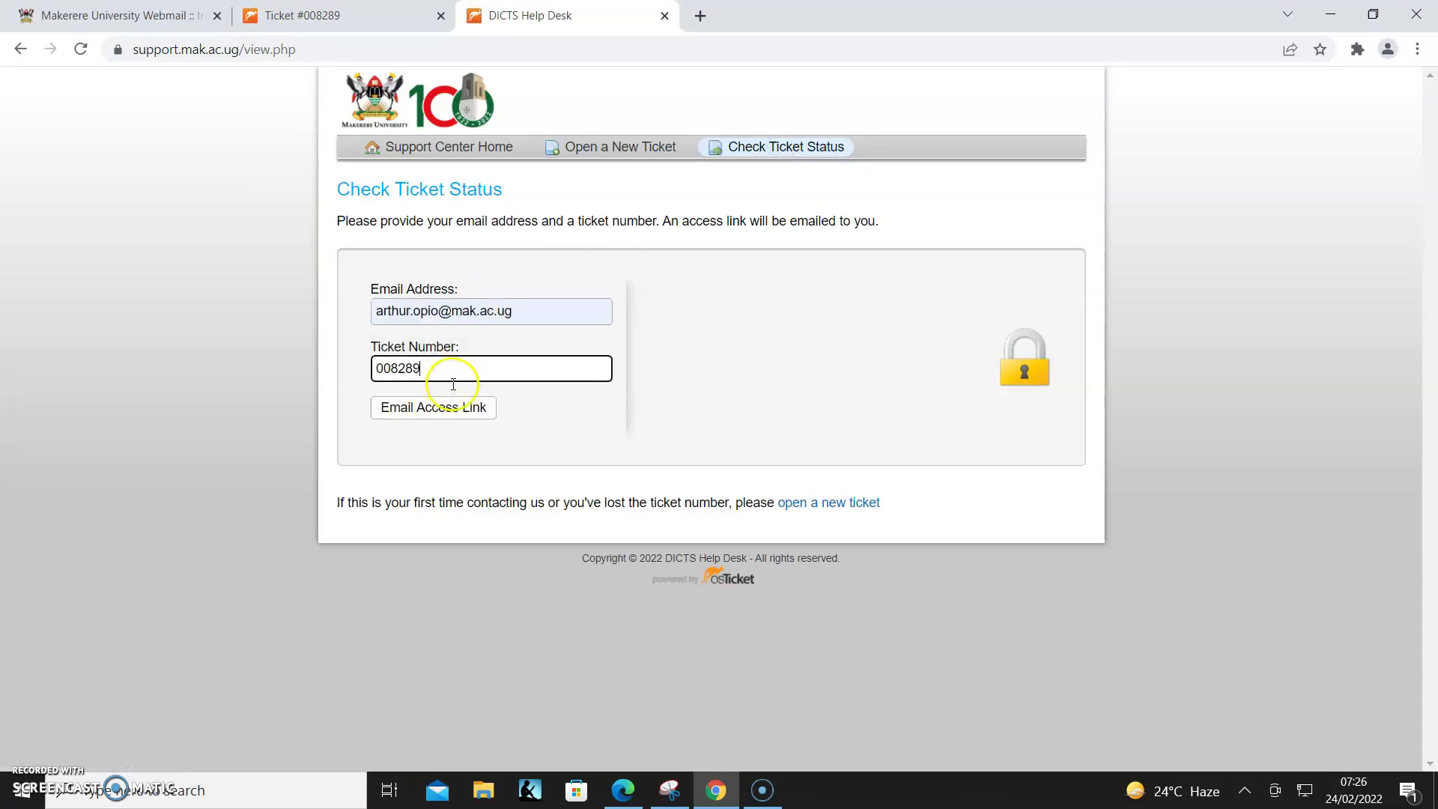
left_click(437, 418)
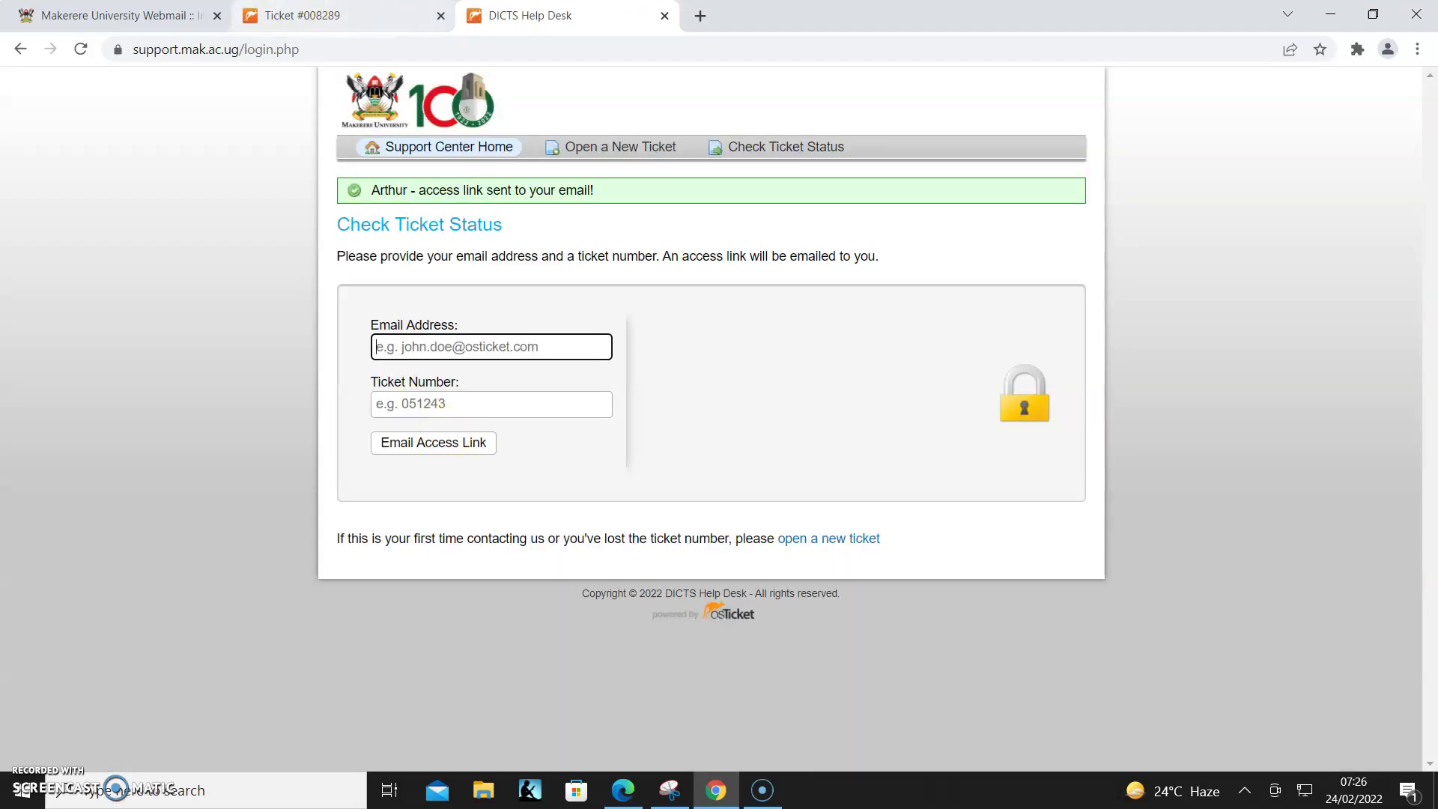
- Refresh the webmail inbox and open the ticket access link message
left_click(120, 15)
left_click(41, 175)
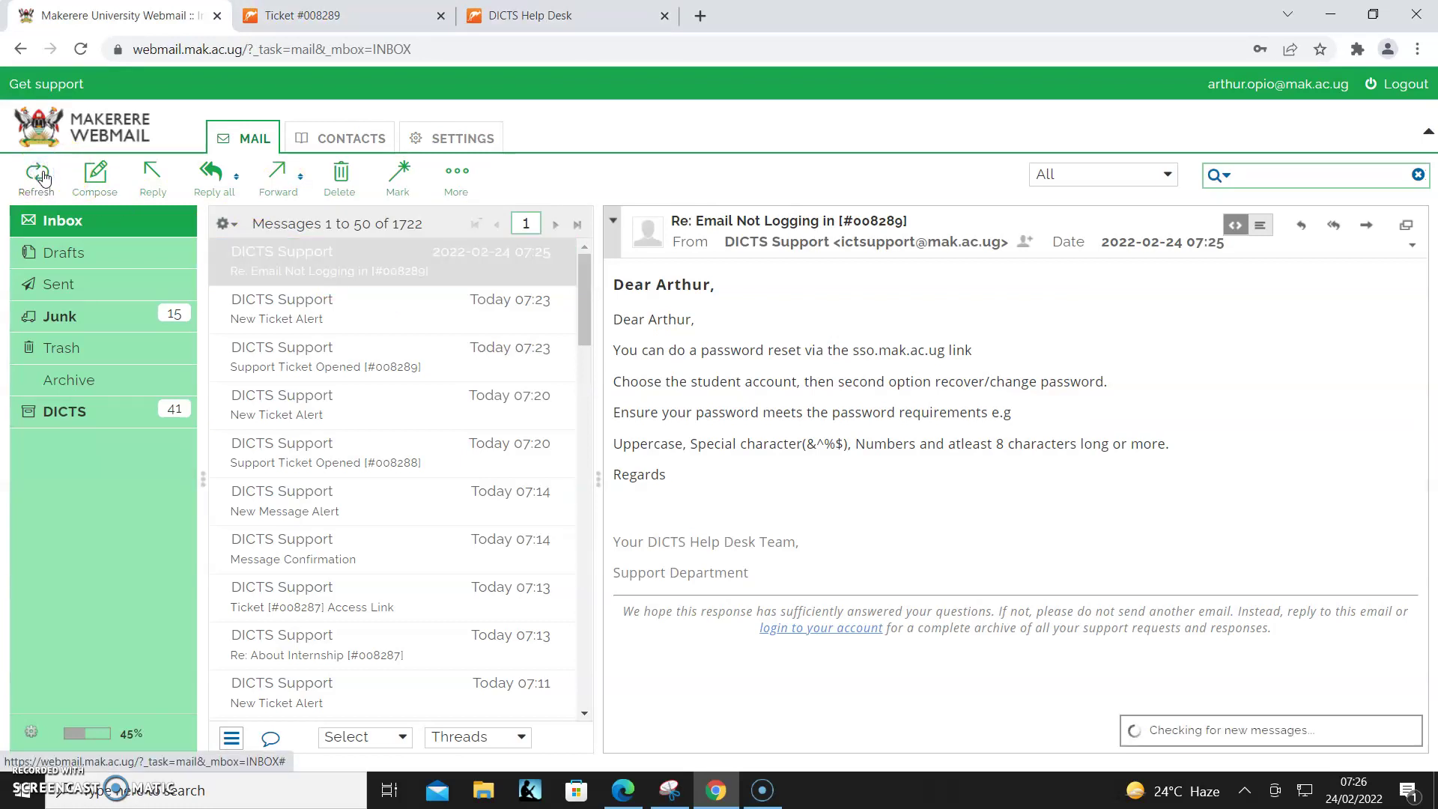
left_click(397, 267)
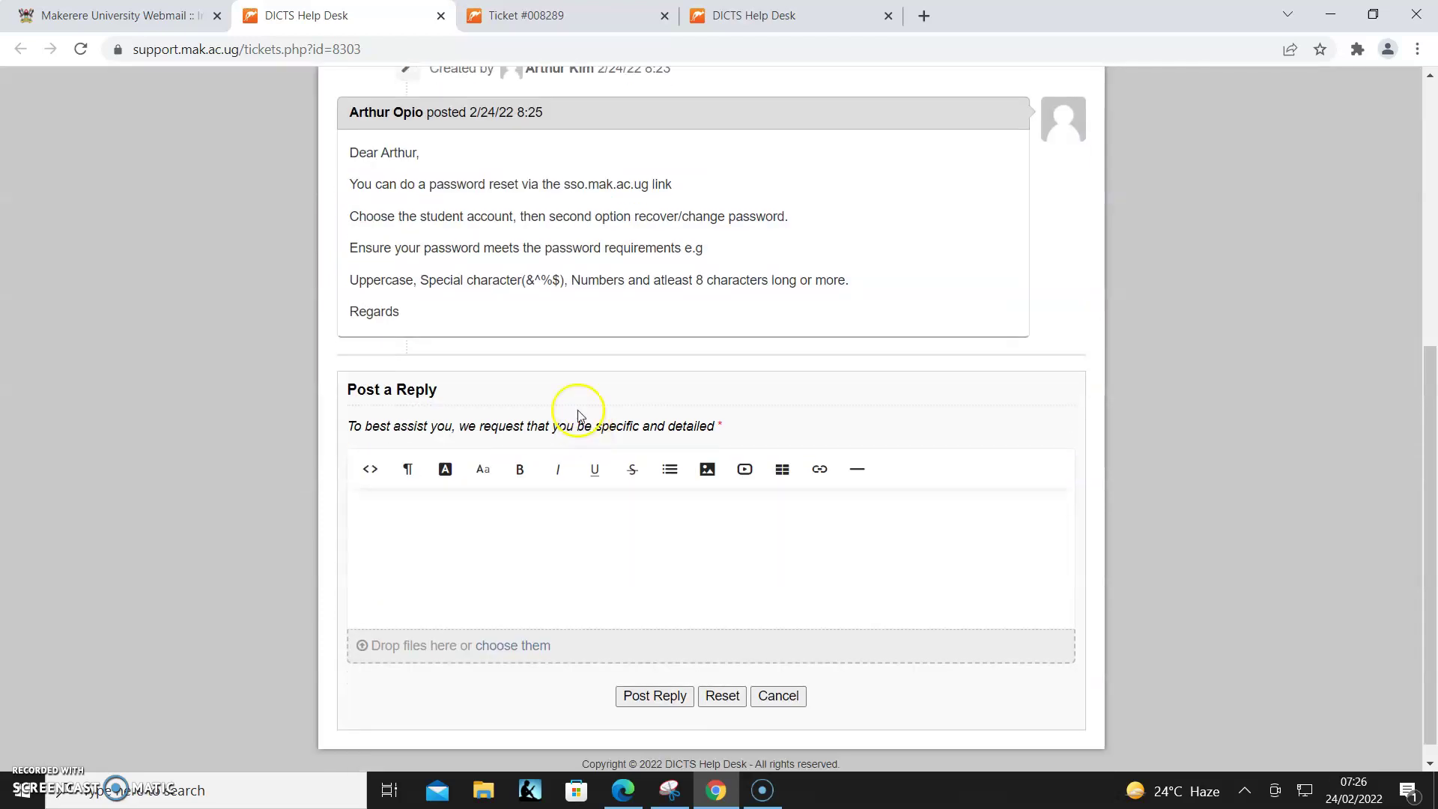
scroll(555, 305, "up", 6)
scroll(513, 392, "down", 6)
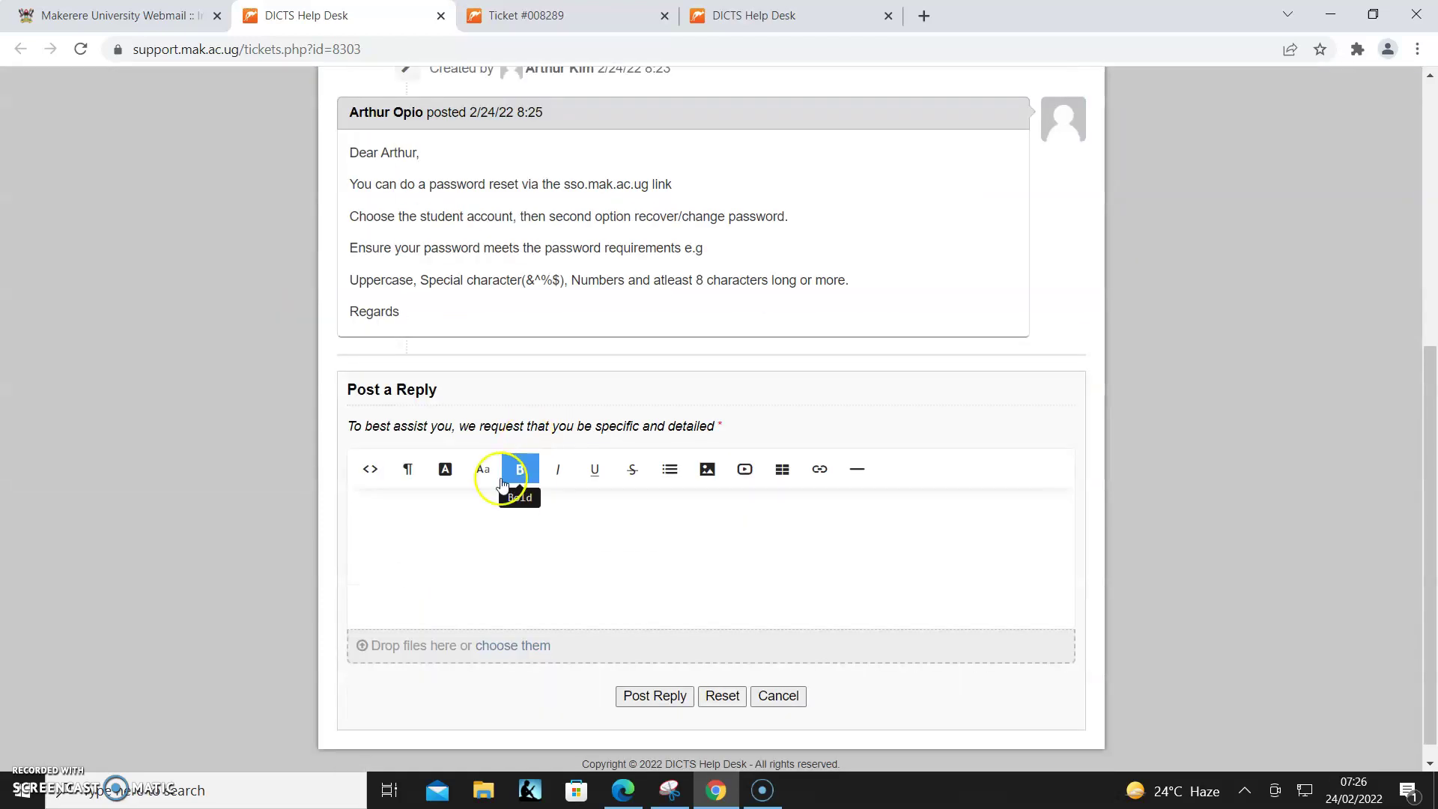
left_click(460, 522)
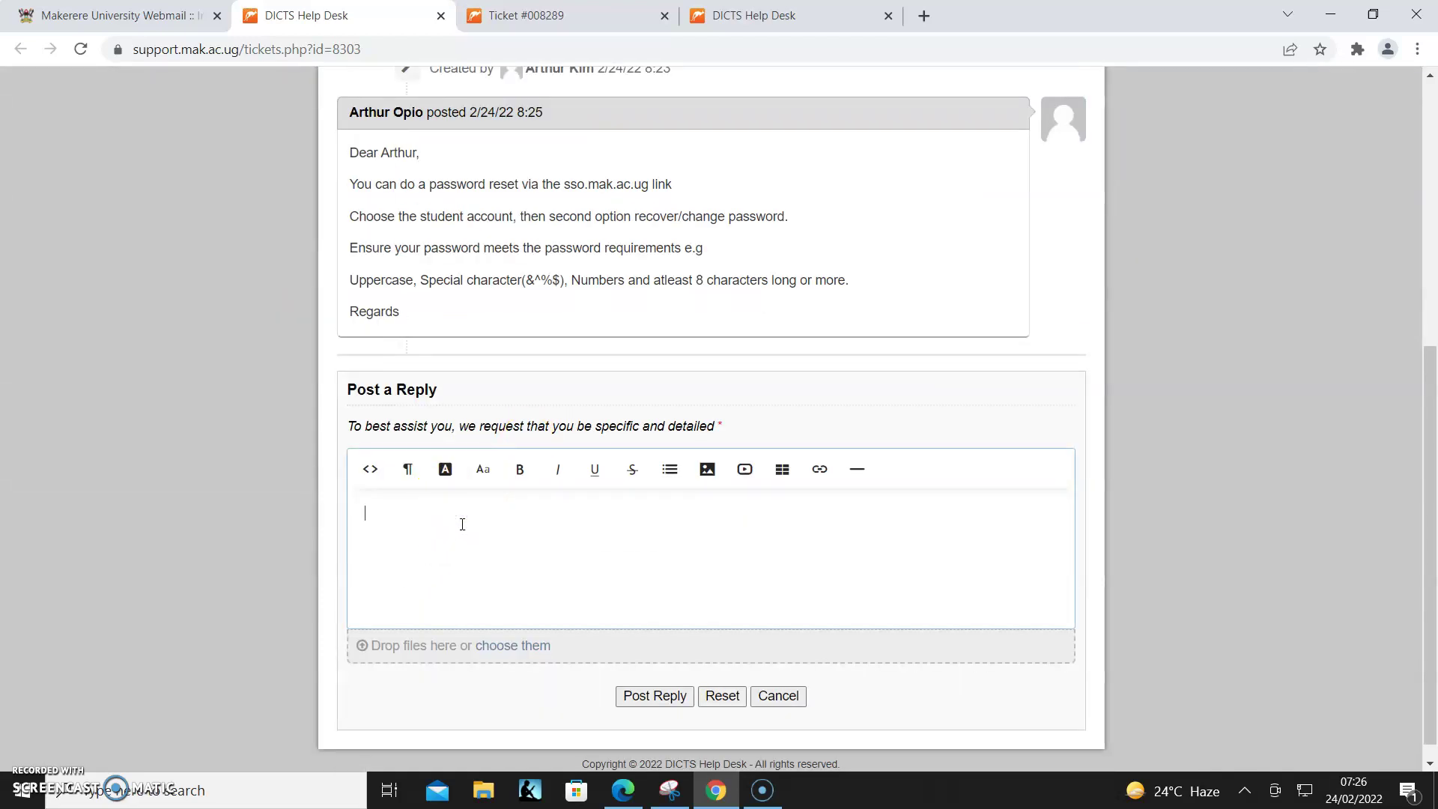
type("Thank you.")
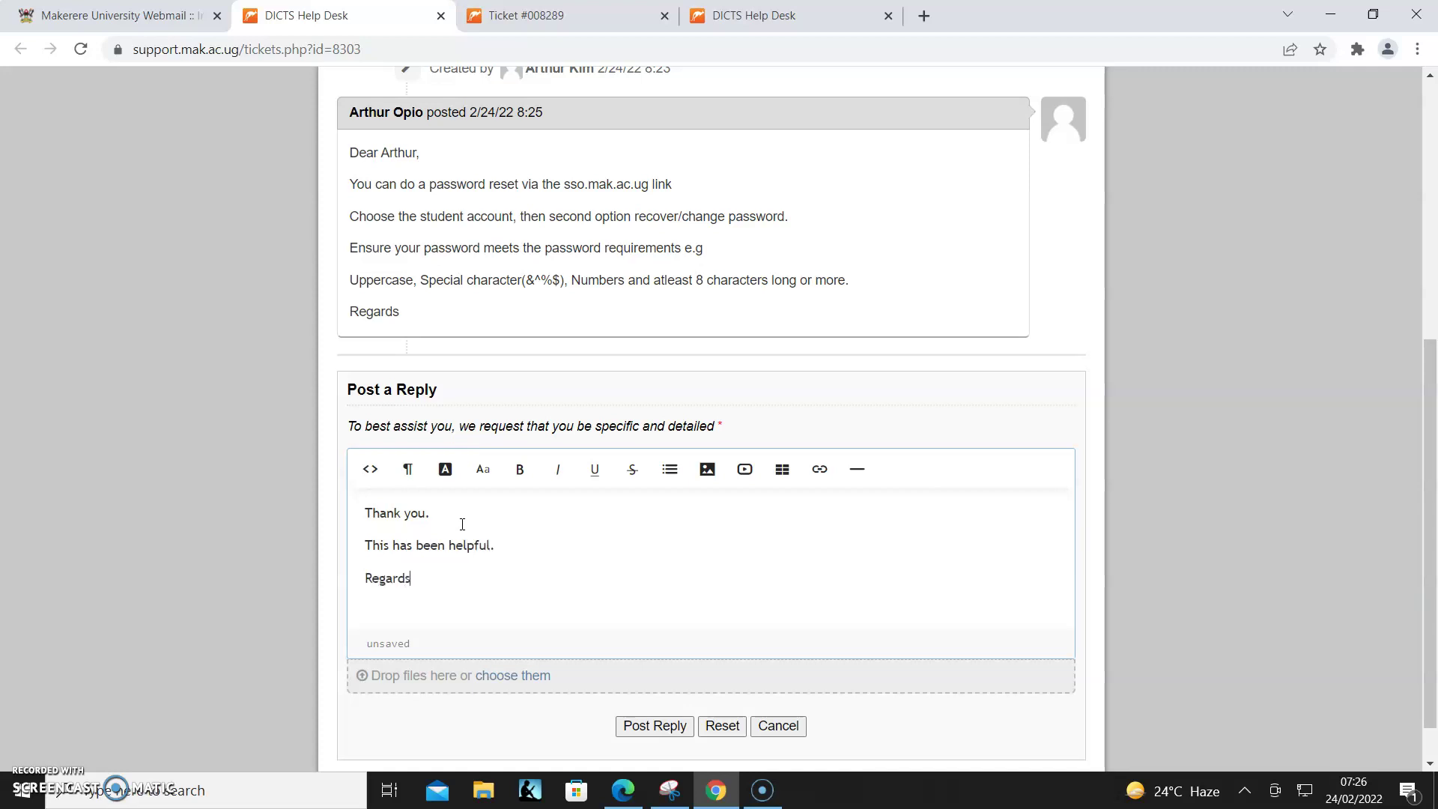
left_click(656, 728)
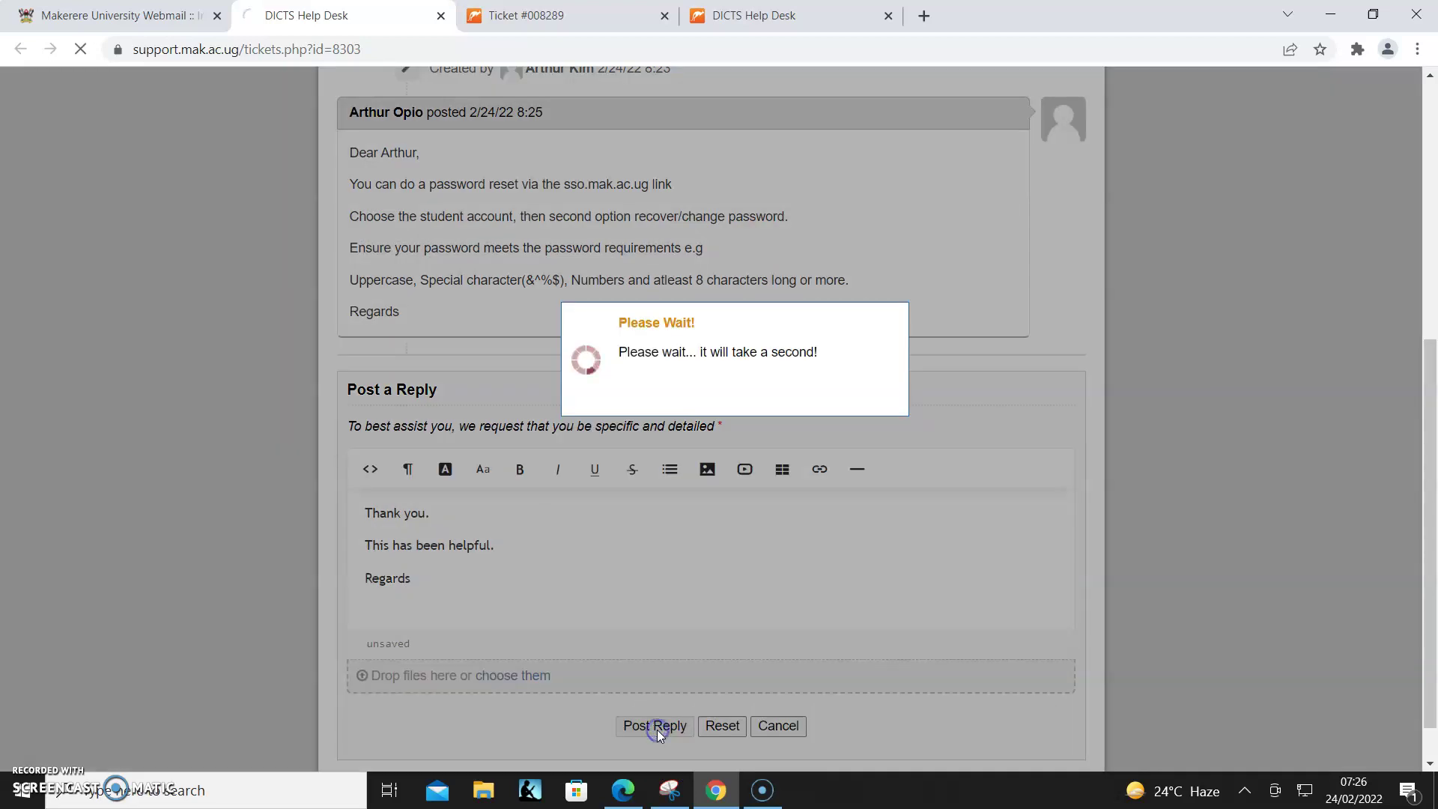